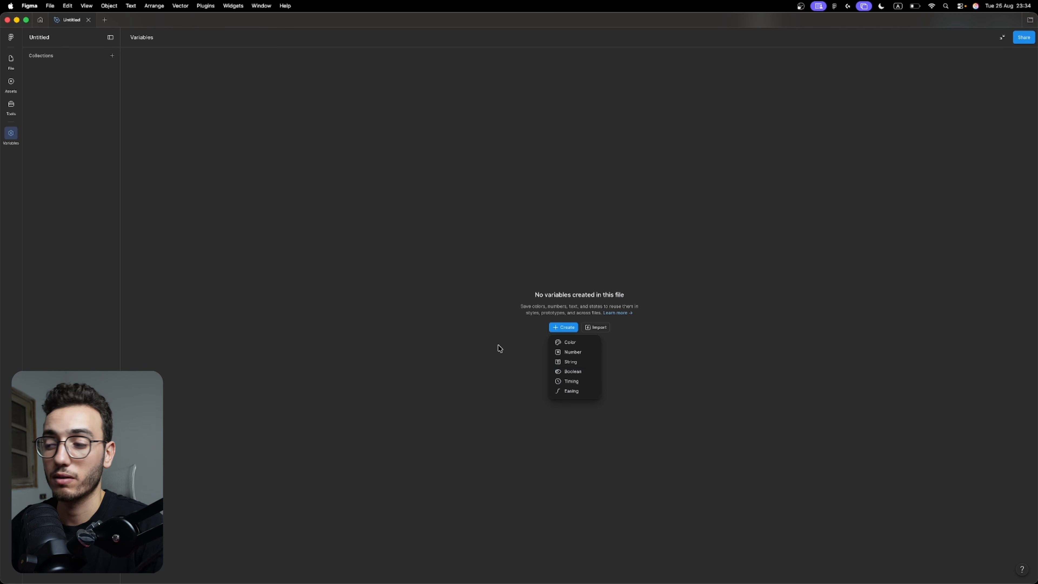
Create a color variable and rename its collection to Tokens.
{"action": "left_click", "coordinate": [566, 346]}
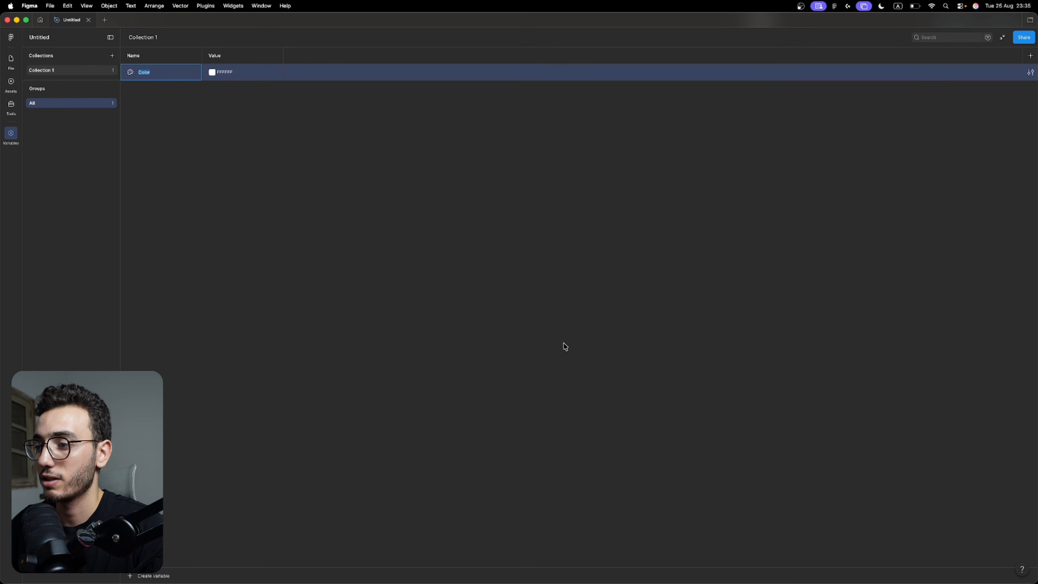
{"action": "double_click", "coordinate": [44, 71]}
{"action": "type", "text": "Tokens"}
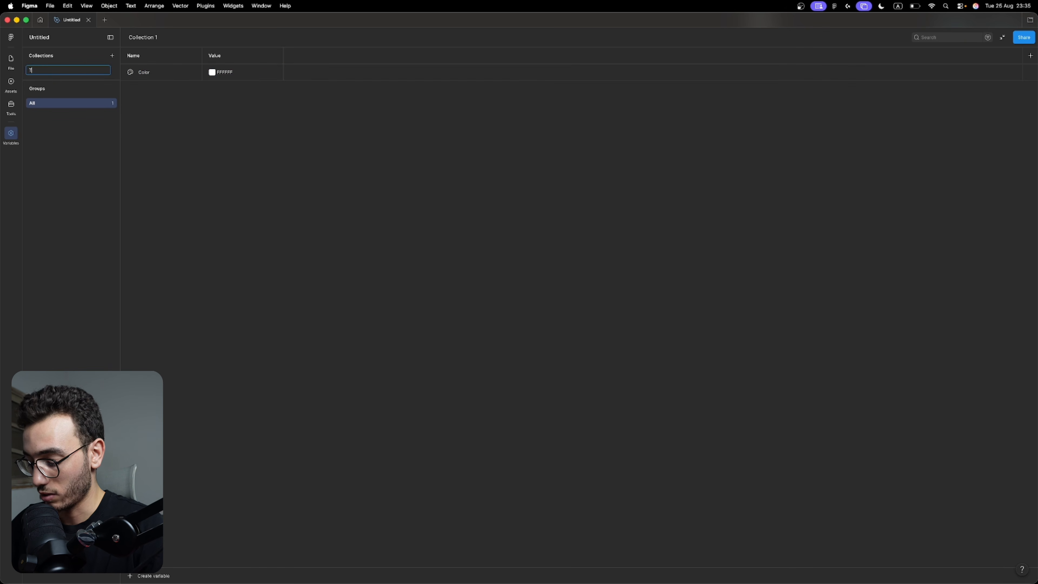
{"action": "key", "text": "Return"}
Rename the color variable in the Tokens collection to Blue-50.
{"action": "double_click", "coordinate": [144, 73]}
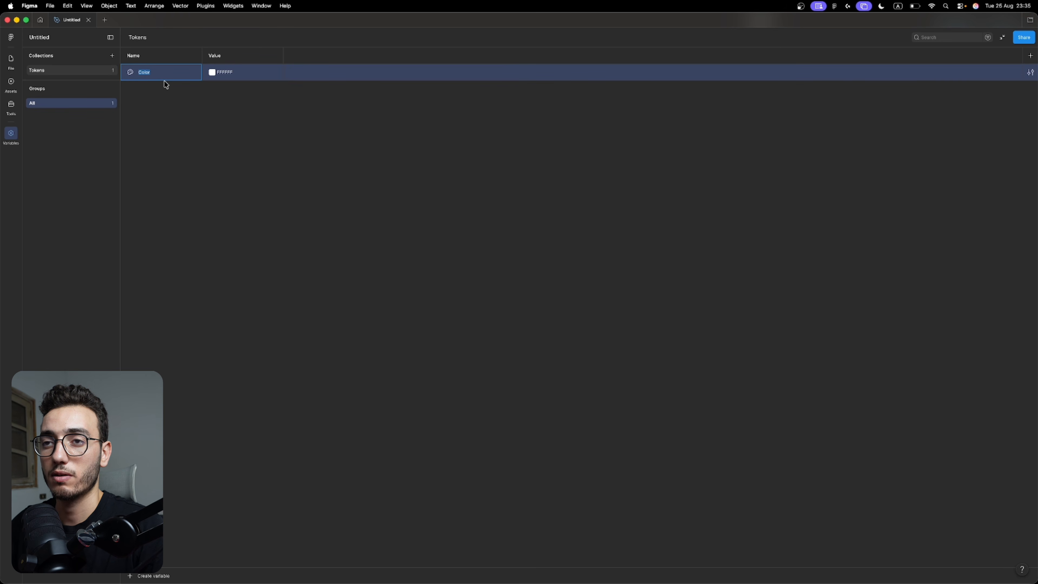
{"action": "type", "text": "B"}
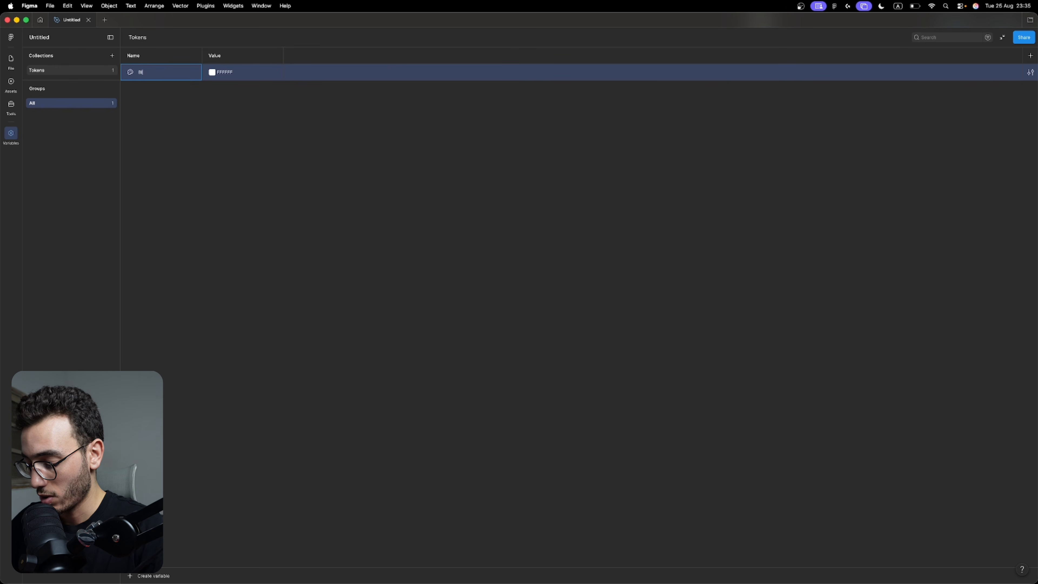
{"action": "type", "text": "lue-50"}
{"action": "key", "text": "Return"}
Pick a light blue as the value of the Blue-50 variable.
{"action": "left_click", "coordinate": [212, 73]}
{"action": "left_click", "coordinate": [268, 192]}
{"action": "left_click_drag", "start_coordinate": [268, 138], "coordinate": [260, 97]}
{"action": "left_click", "coordinate": [153, 134]}
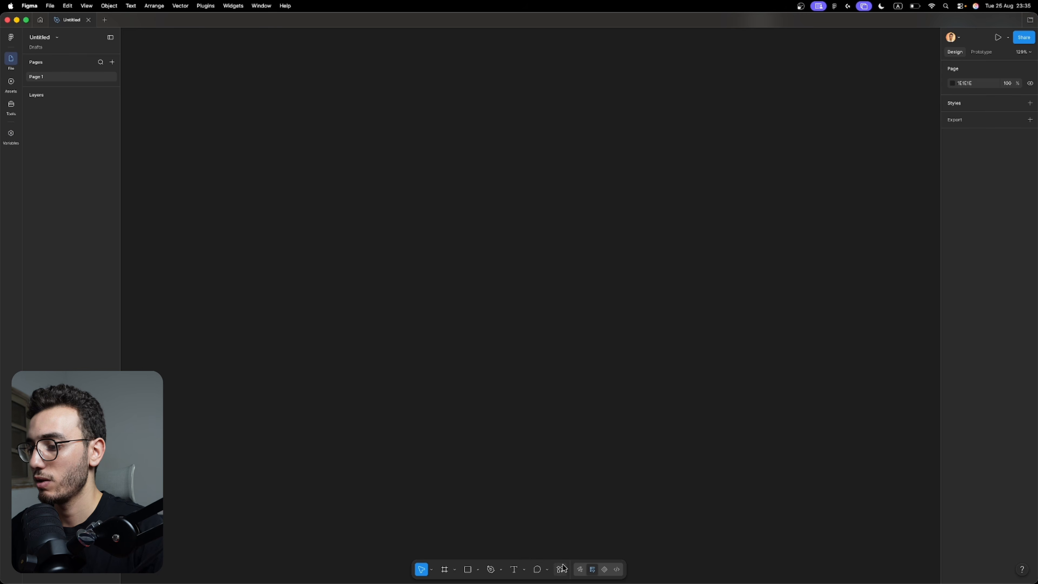
Return to the canvas and run the Tailwind CSS Color Generator plugin.
{"action": "left_click", "coordinate": [562, 569]}
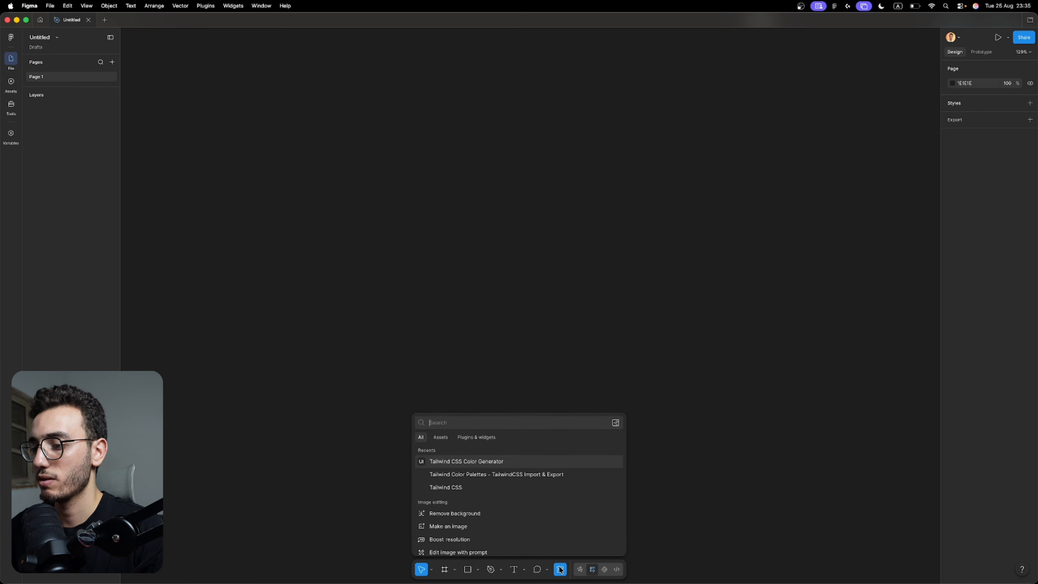
{"action": "left_click", "coordinate": [476, 439]}
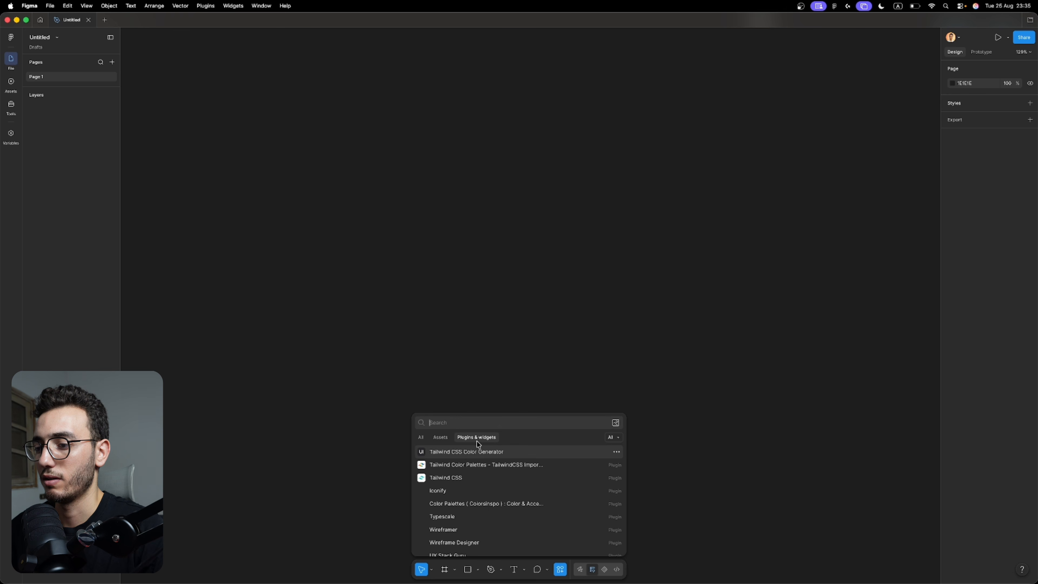
{"action": "left_click", "coordinate": [445, 452]}
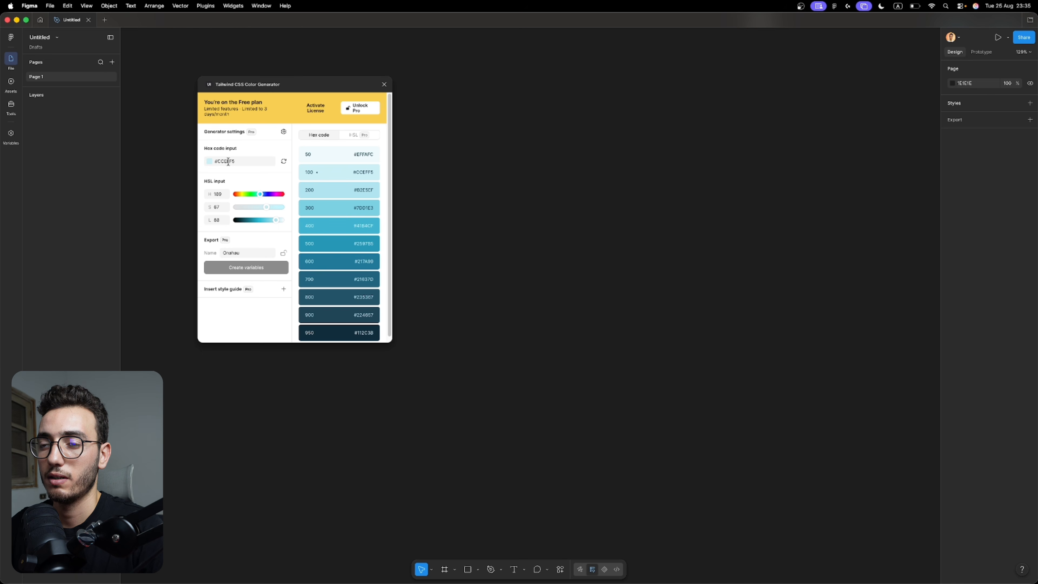
Shift the generator's hue to about 202 and use the resulting 500 shade's hex code as the base color.
{"action": "left_click", "coordinate": [263, 195]}
{"action": "left_click_drag", "start_coordinate": [263, 198], "coordinate": [261, 195]}
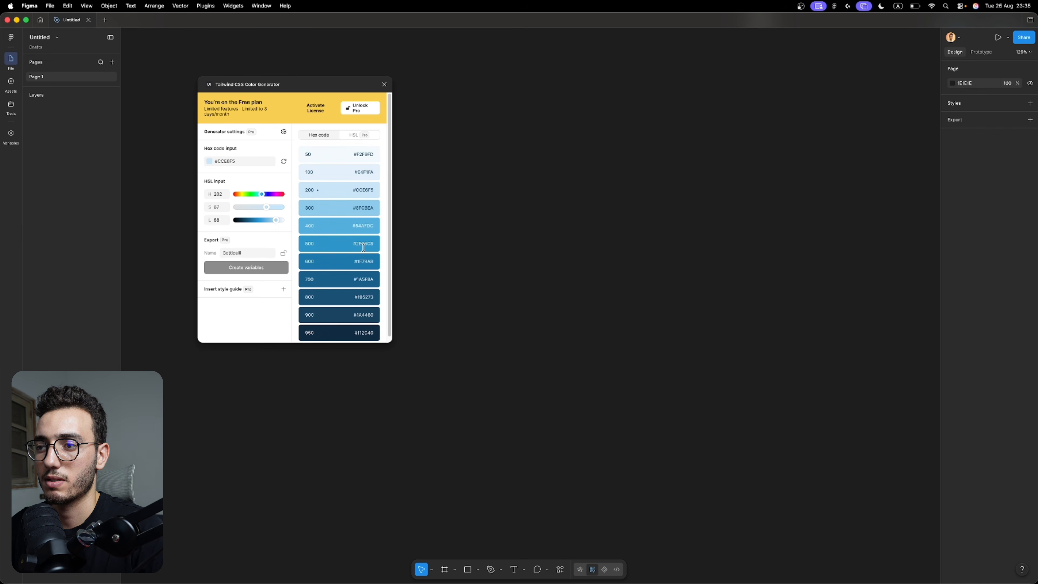
{"action": "double_click", "coordinate": [363, 245]}
{"action": "key", "text": "ctrl+c"}
{"action": "left_click", "coordinate": [225, 161]}
{"action": "key", "text": "ctrl+v"}
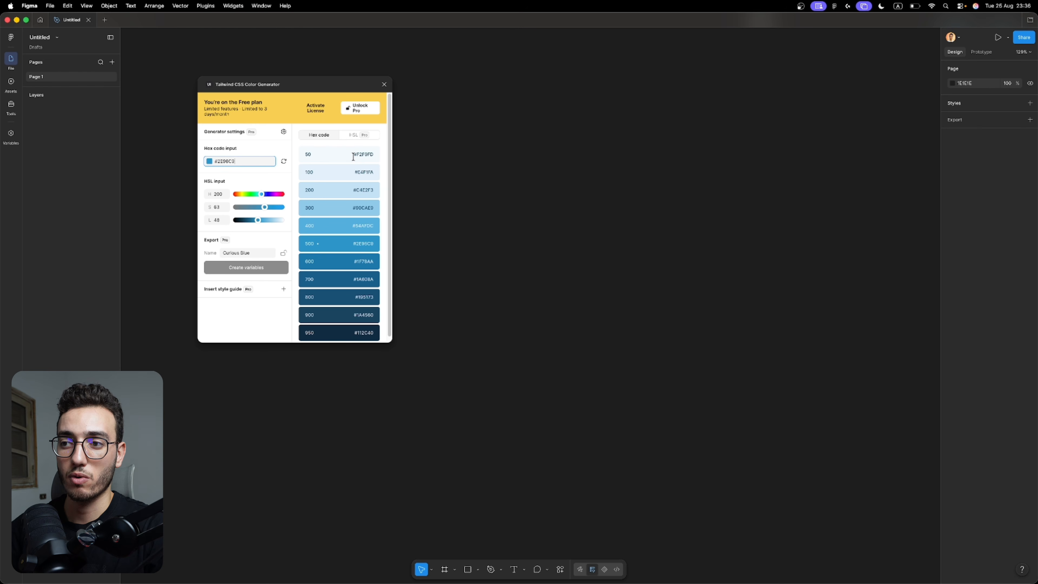
Go back to the variables and set Blue-50 to the generator's shade 50 hex code, F2F9FD.
{"action": "double_click", "coordinate": [359, 244]}
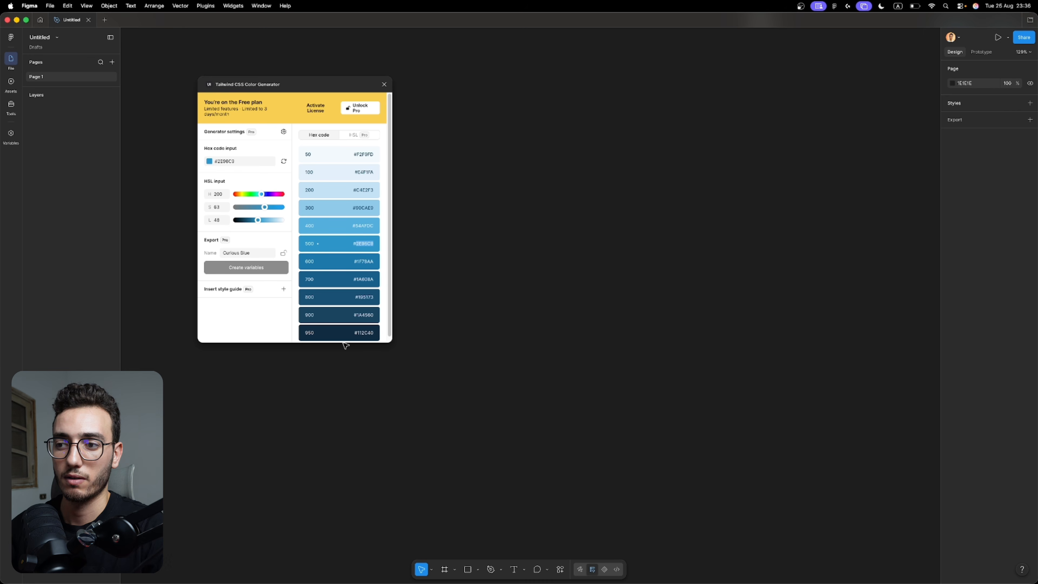
{"action": "left_click", "coordinate": [5, 142]}
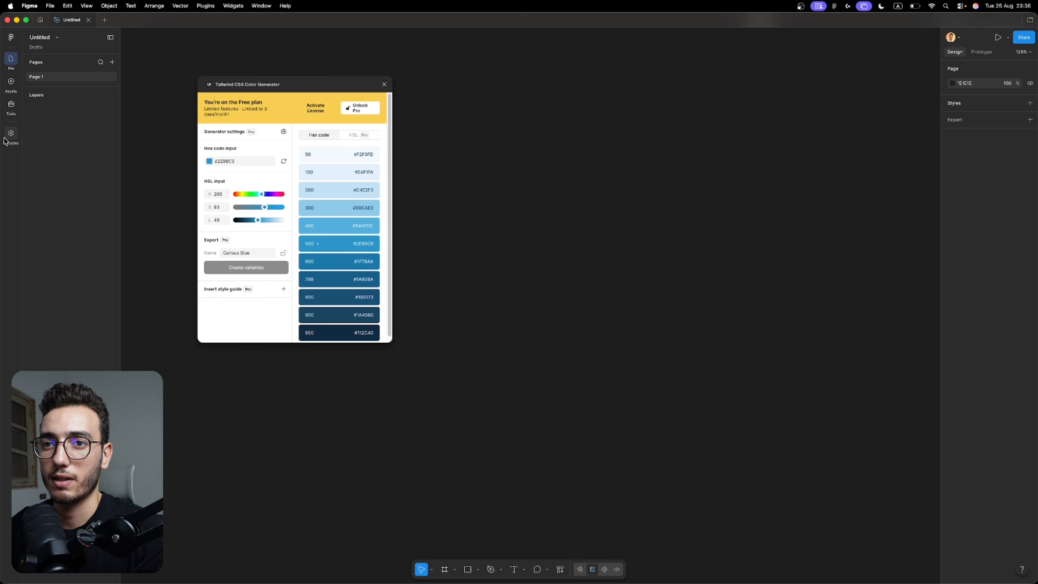
{"action": "left_click_drag", "start_coordinate": [249, 85], "coordinate": [407, 96]}
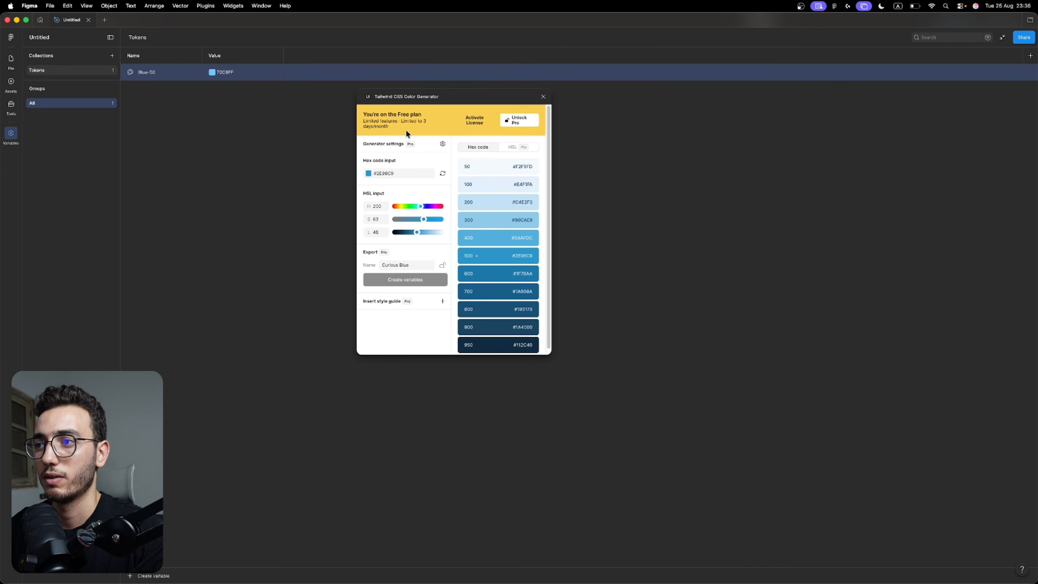
{"action": "double_click", "coordinate": [524, 166]}
{"action": "key", "text": "super+c"}
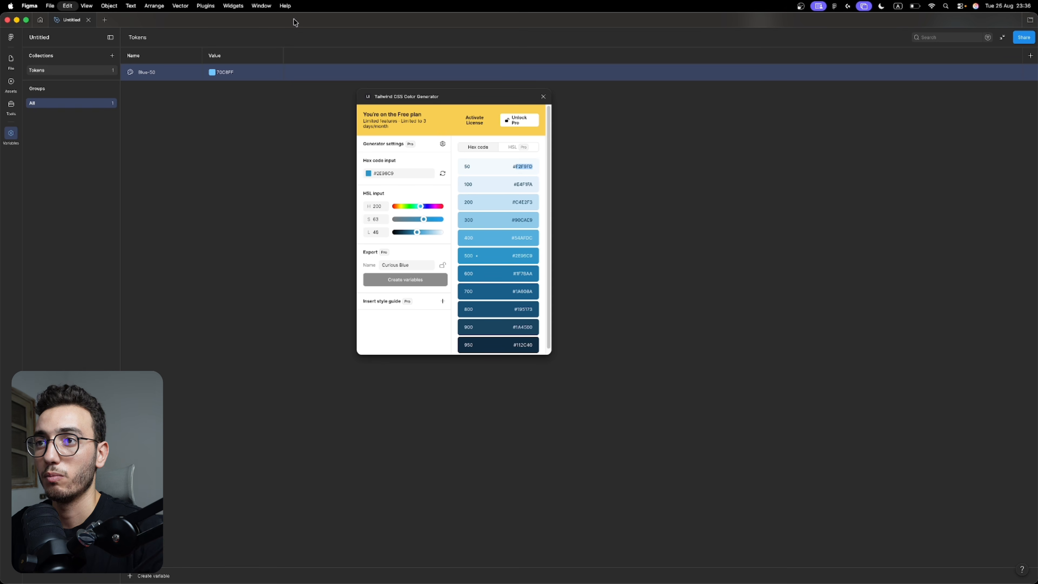
{"action": "left_click", "coordinate": [223, 72]}
{"action": "key", "text": "super+v"}
{"action": "key", "text": "Return"}
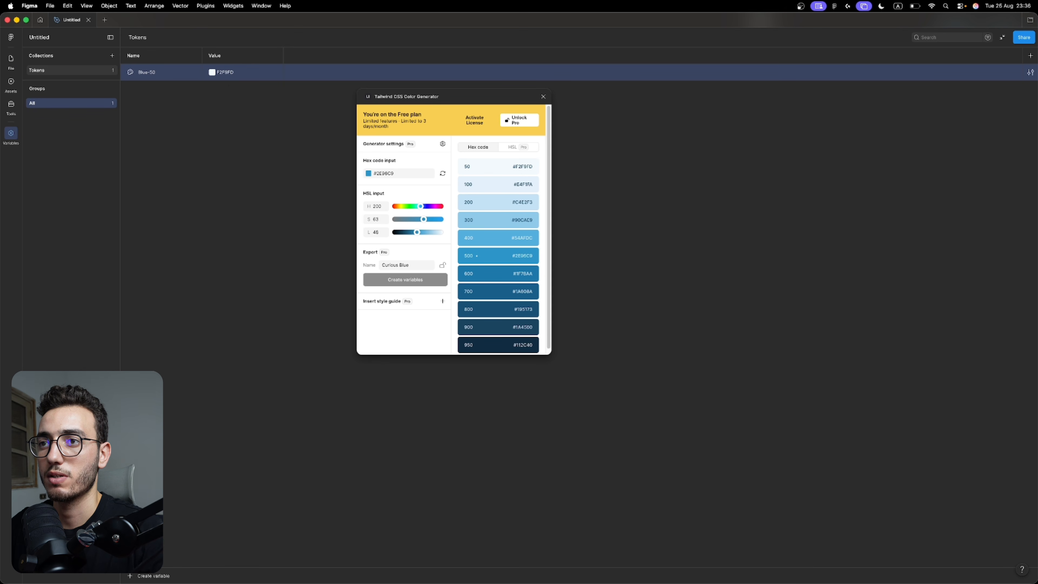
Duplicate the Blue-50 variable and rename the copy to Blue-100.
{"action": "double_click", "coordinate": [524, 167]}
{"action": "key", "text": "super+c"}
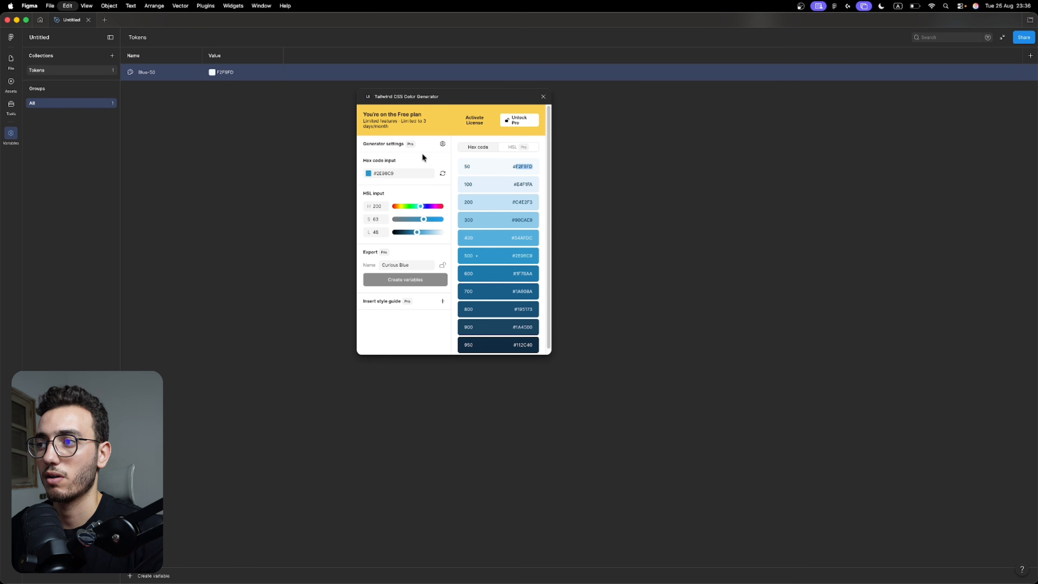
{"action": "left_click", "coordinate": [175, 75]}
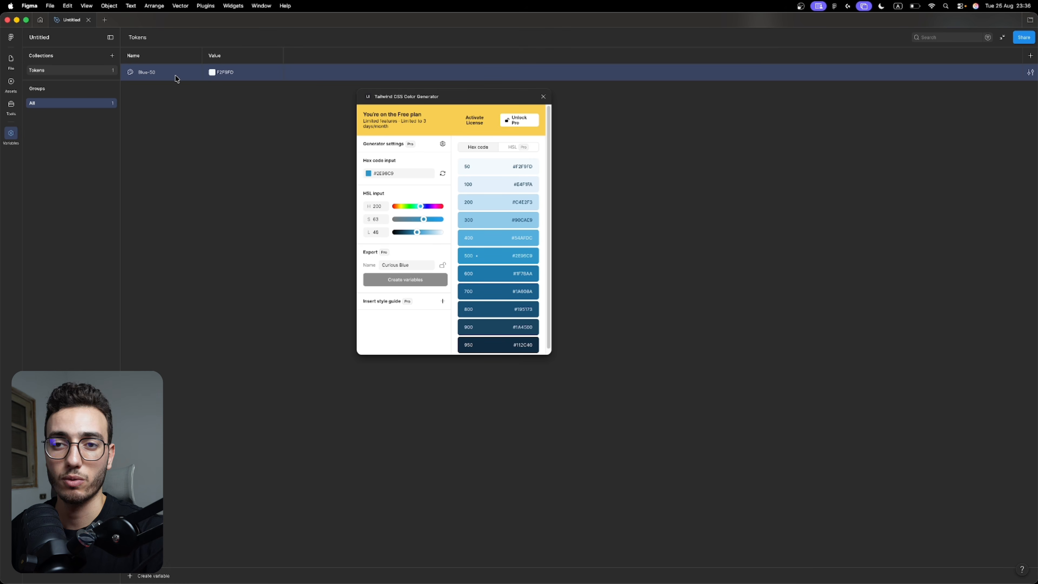
{"action": "key", "text": "super+d"}
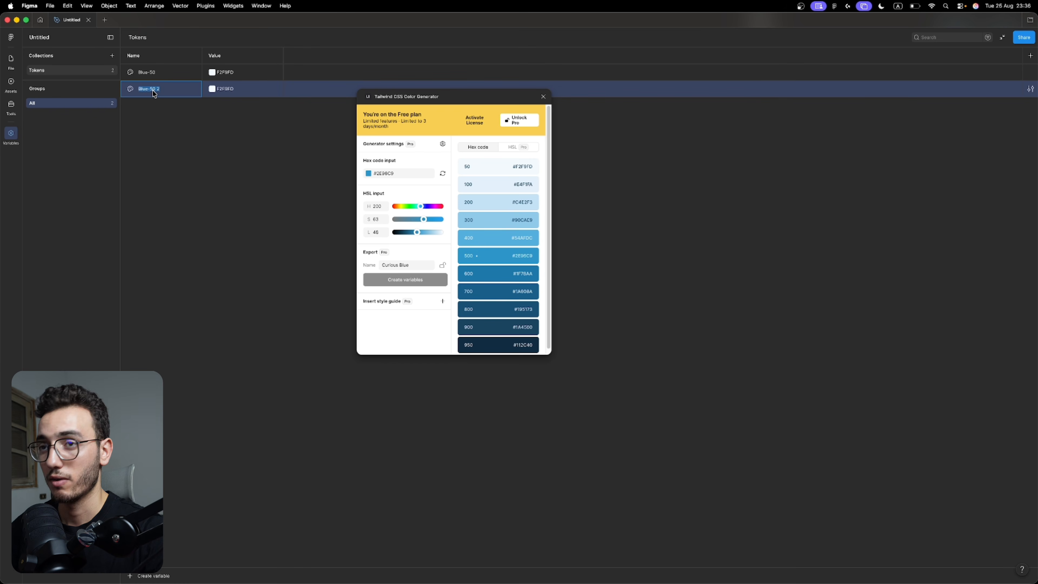
{"action": "key", "text": "super+Right"}
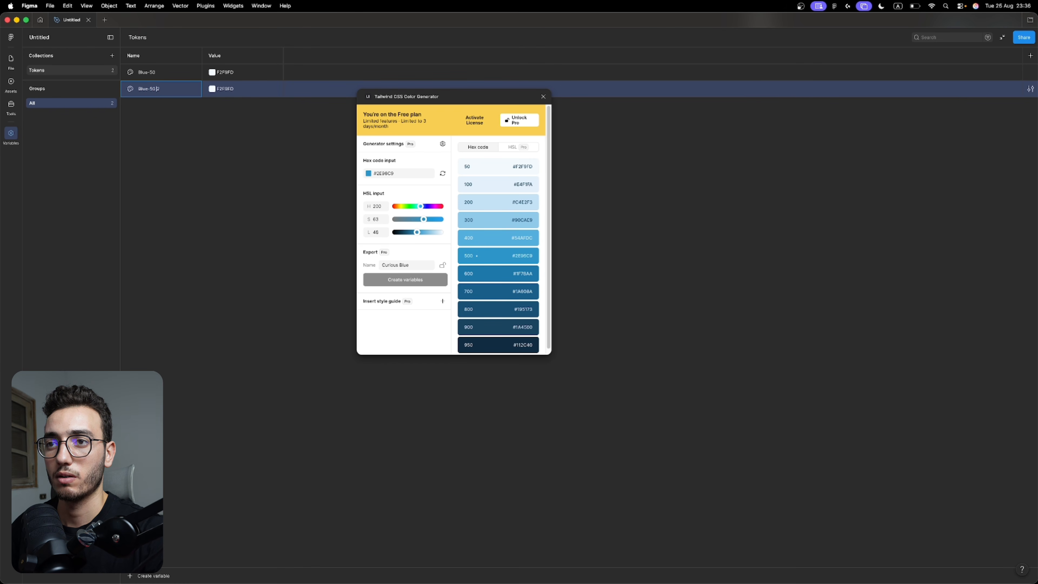
{"action": "key", "text": "BackSpace"}
{"action": "key", "text": "BackSpace"}
{"action": "key", "text": "BackSpace"}
{"action": "key", "text": "BackSpace"}
{"action": "type", "text": "100"}
{"action": "key", "text": "Return"}
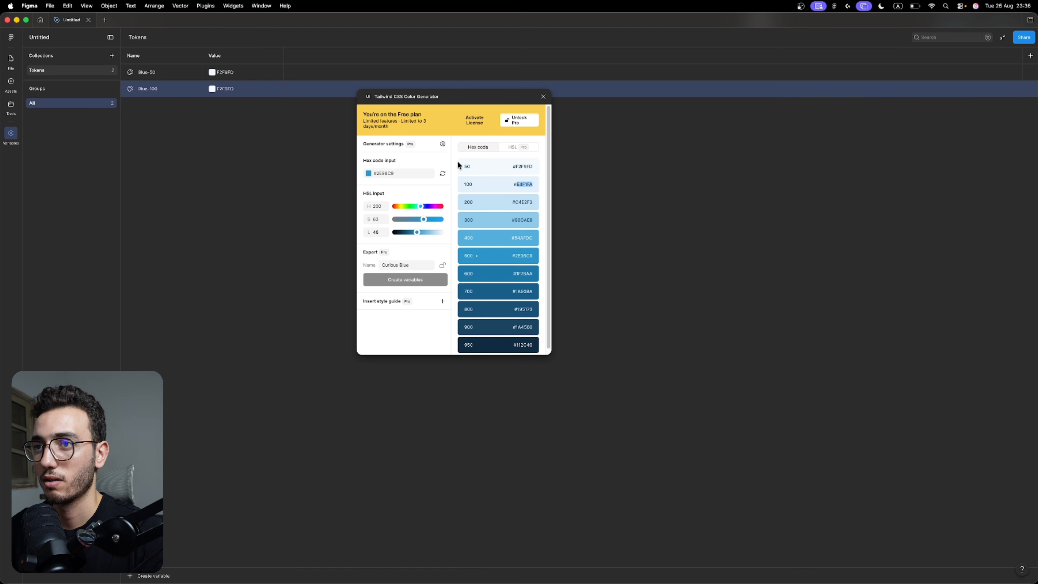
Set the Blue-100 value to the generator's shade 100 hex code, E4F1FA.
{"action": "double_click", "coordinate": [223, 88]}
{"action": "key", "text": "super+v"}
{"action": "key", "text": "Return"}
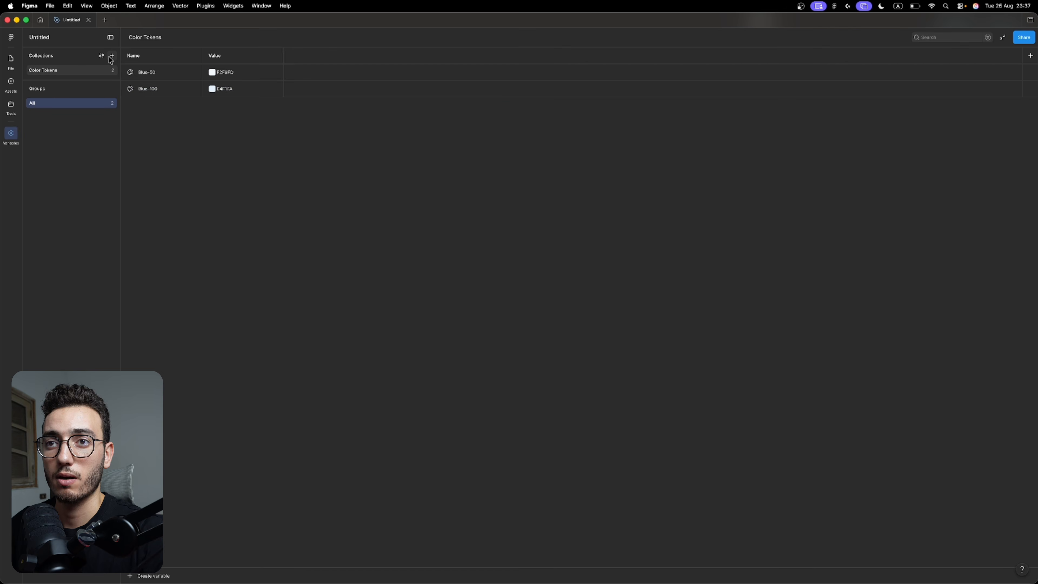
Add a new variable collection named Spacing Tokens.
{"action": "left_click", "coordinate": [111, 56]}
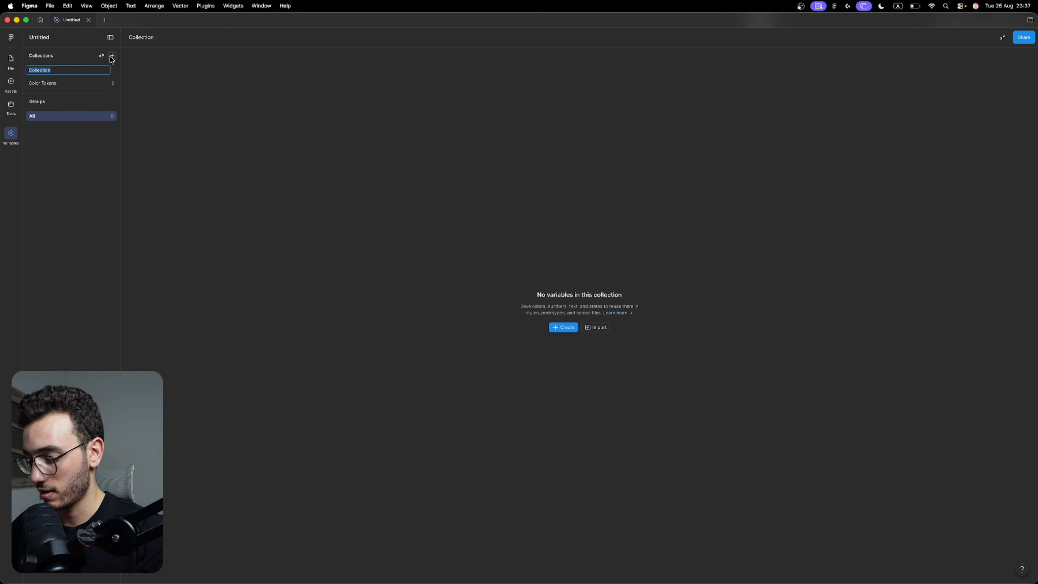
{"action": "type", "text": "Spac"}
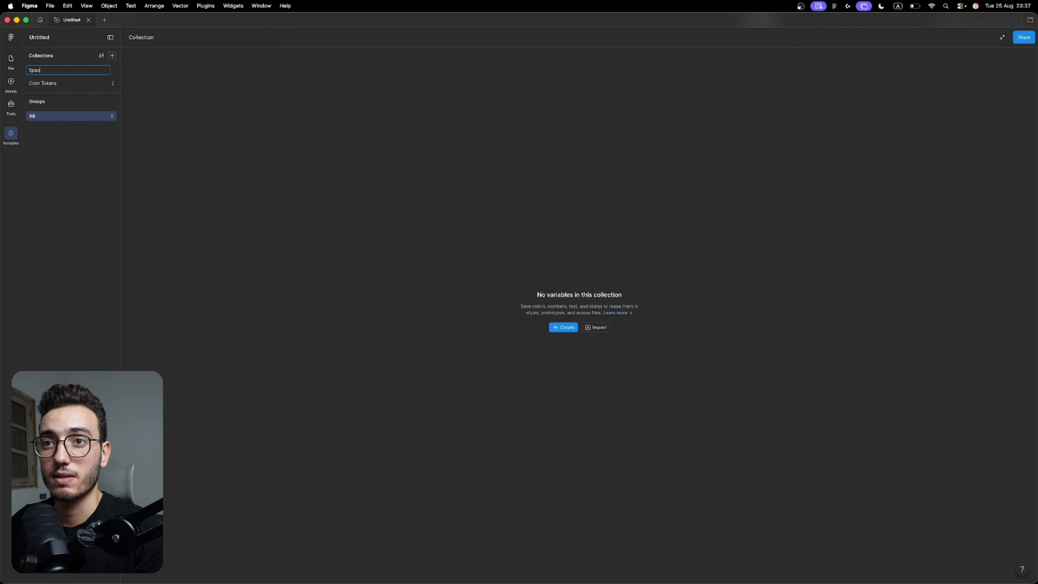
{"action": "type", "text": "ing Tokens"}
{"action": "key", "text": "Return"}
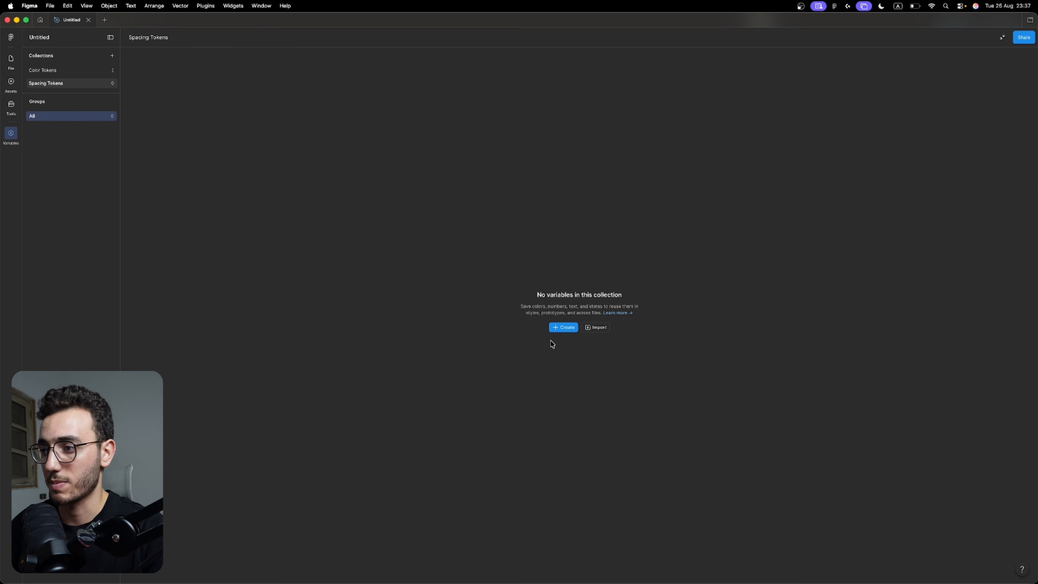
Create a number variable named small in Spacing Tokens and set its value to 4.
{"action": "left_click", "coordinate": [559, 328]}
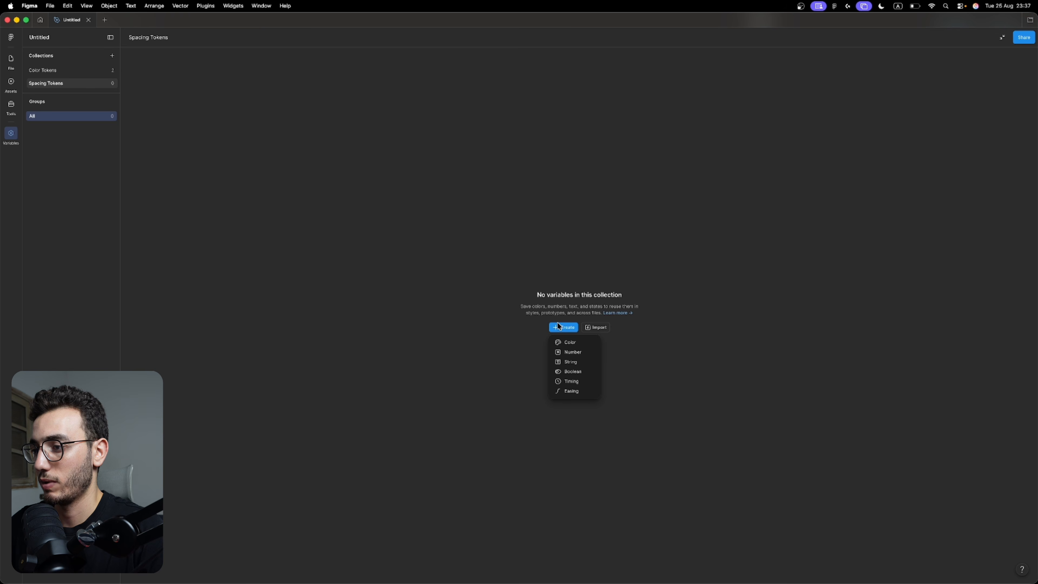
{"action": "left_click", "coordinate": [565, 354]}
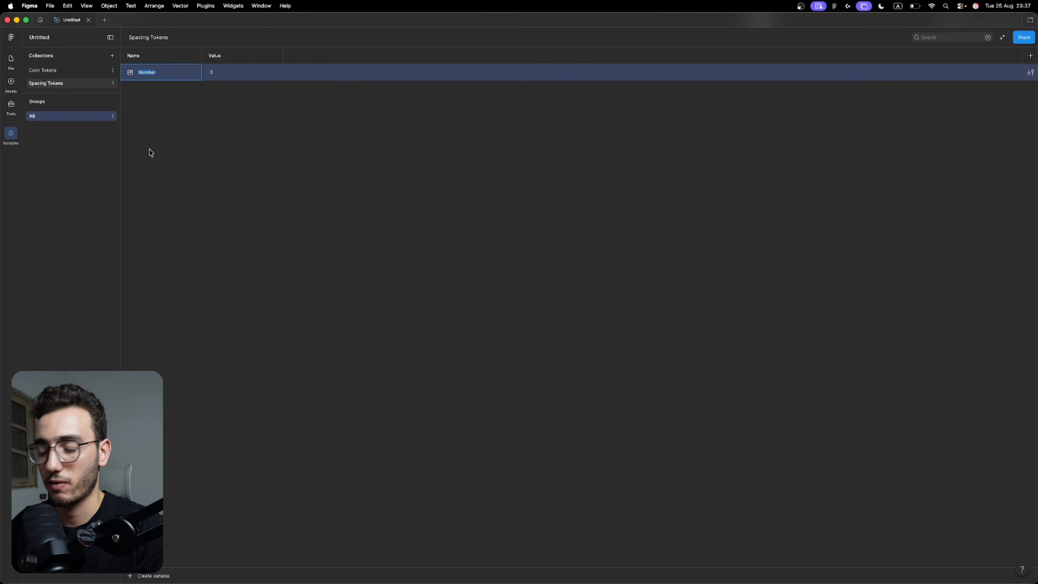
{"action": "type", "text": "small"}
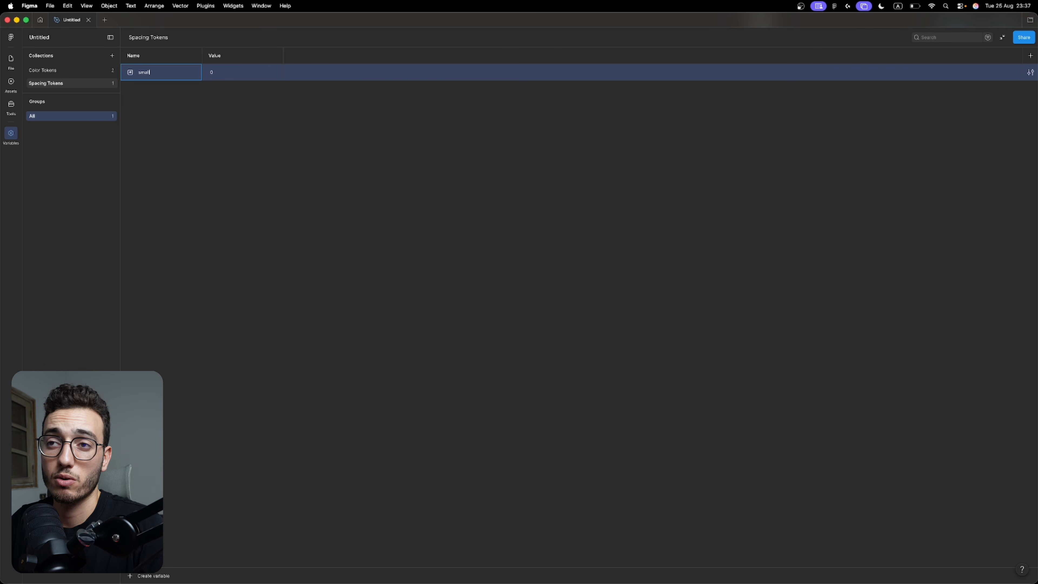
{"action": "key", "text": "Return"}
{"action": "left_click", "coordinate": [220, 74]}
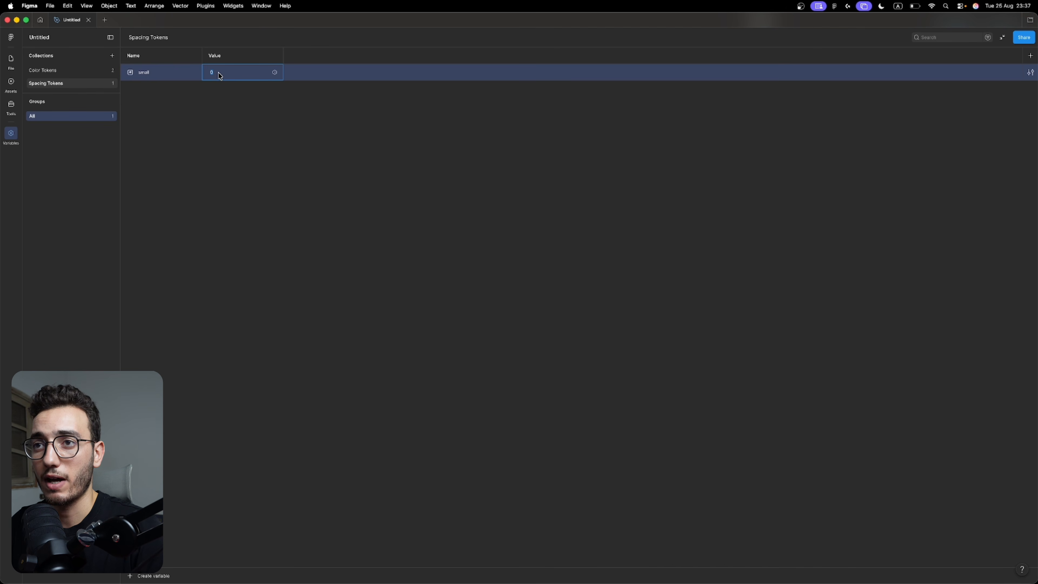
{"action": "type", "text": "12"}
{"action": "key", "text": "Return"}
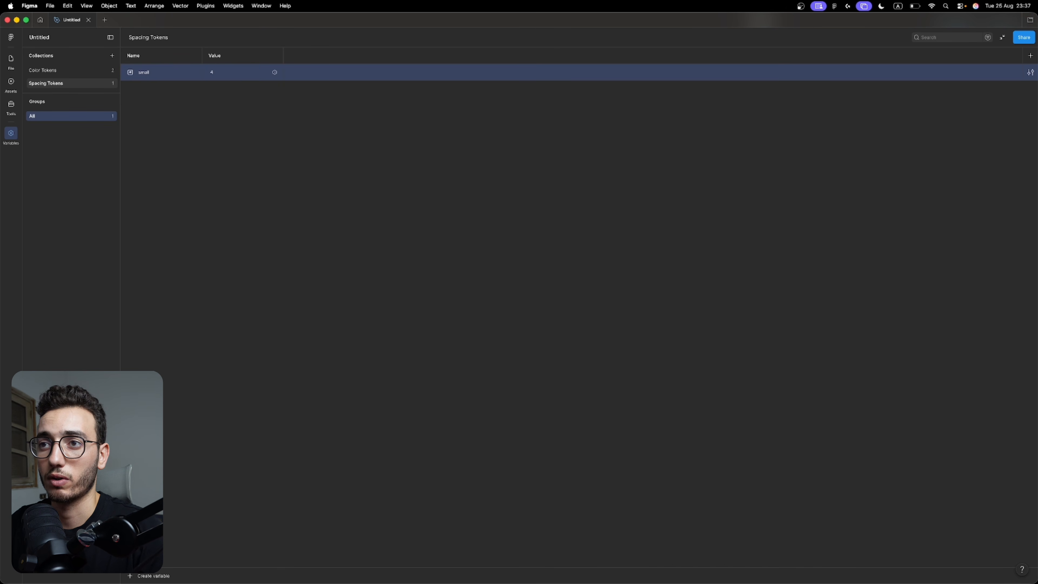
Return to the canvas and add an iPhone 16 frame.
{"action": "left_click", "coordinate": [13, 64]}
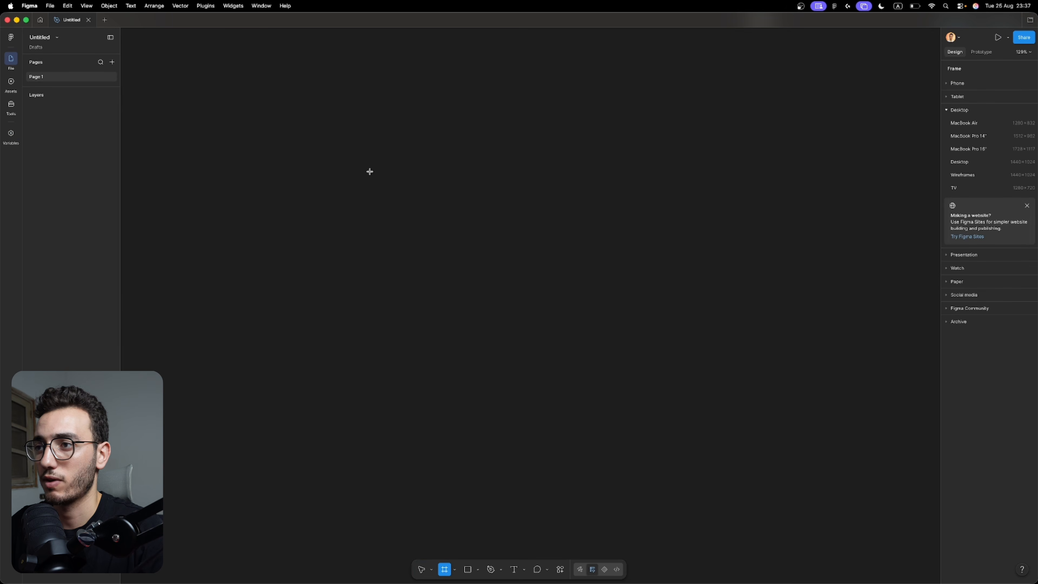
{"action": "left_click", "coordinate": [954, 83]}
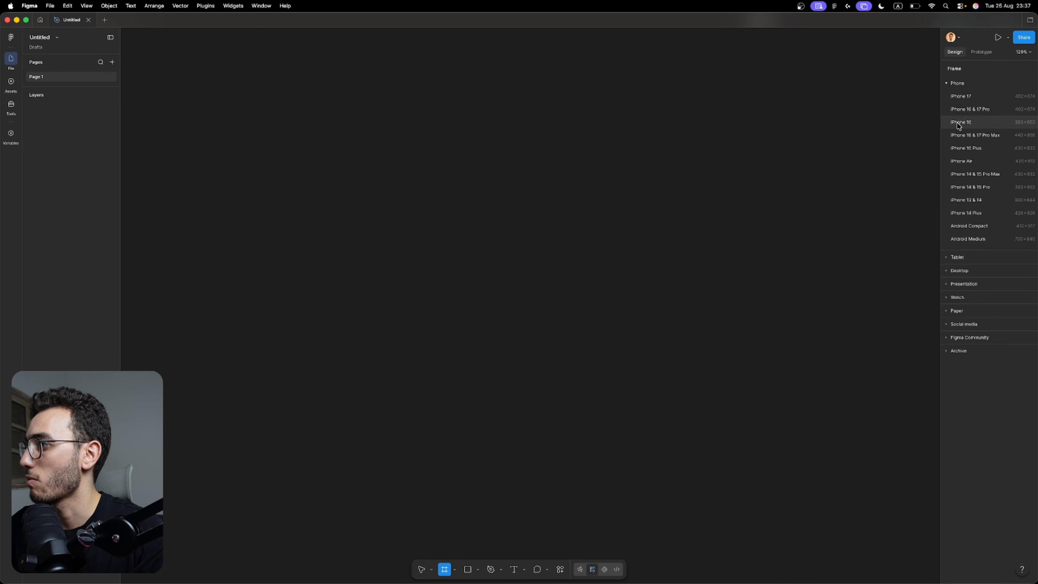
{"action": "left_click", "coordinate": [964, 123]}
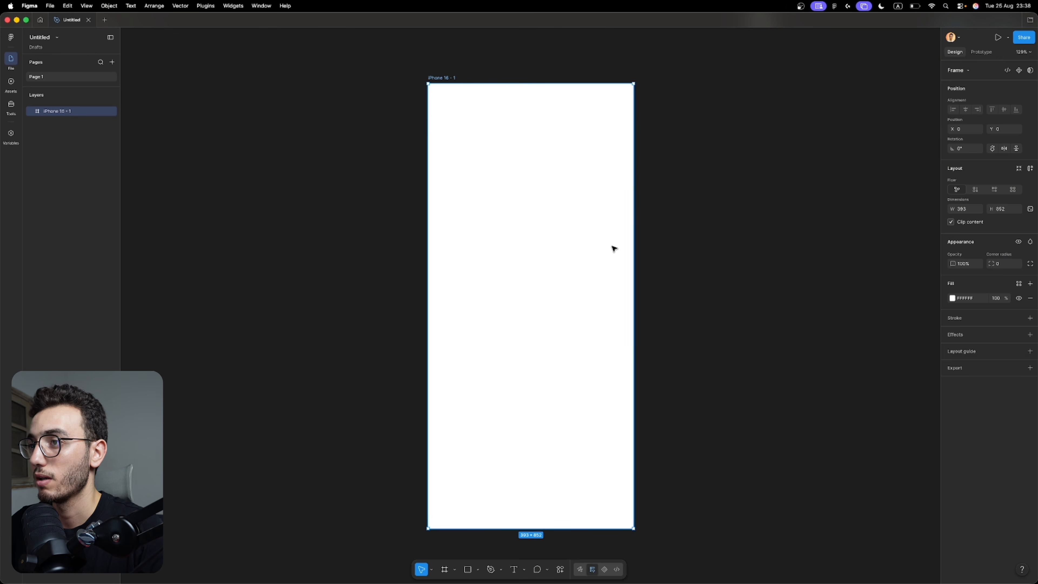
Place two side-by-side squares of about 95 × 95 near the top of the iPhone frame and wrap them in an auto layout.
{"action": "key", "text": "r"}
{"action": "mouse_move", "coordinate": [441, 135]}
{"action": "left_mouse_down"}
{"action": "mouse_move", "coordinate": [505, 198]}
{"action": "mouse_move", "coordinate": [485, 184]}
{"action": "mouse_move", "coordinate": [511, 155]}
{"action": "mouse_move", "coordinate": [528, 156]}
{"action": "left_mouse_up"}
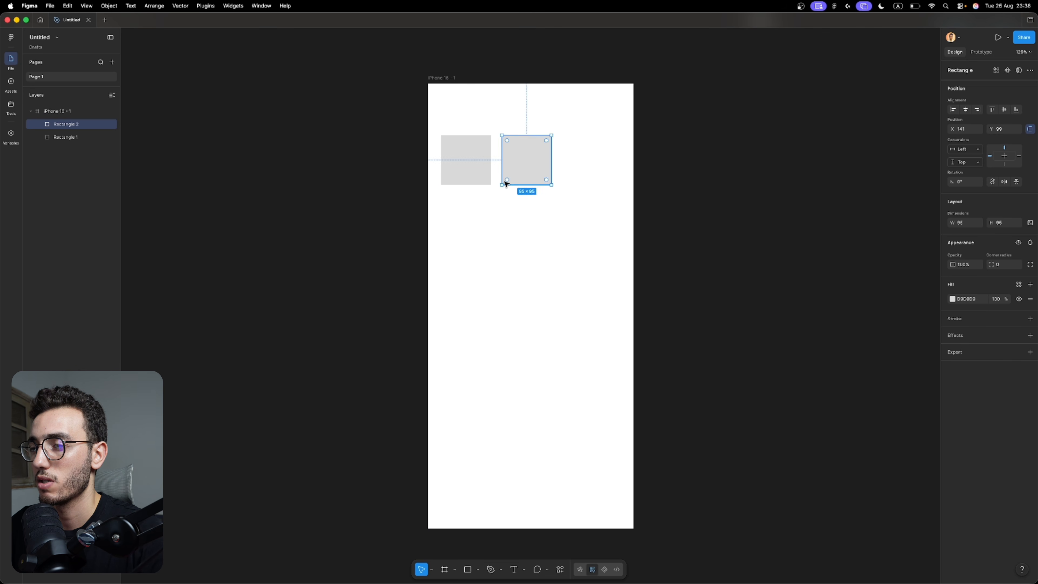
{"action": "left_click_drag", "start_coordinate": [470, 209], "coordinate": [520, 156]}
{"action": "key", "text": "shift+a"}
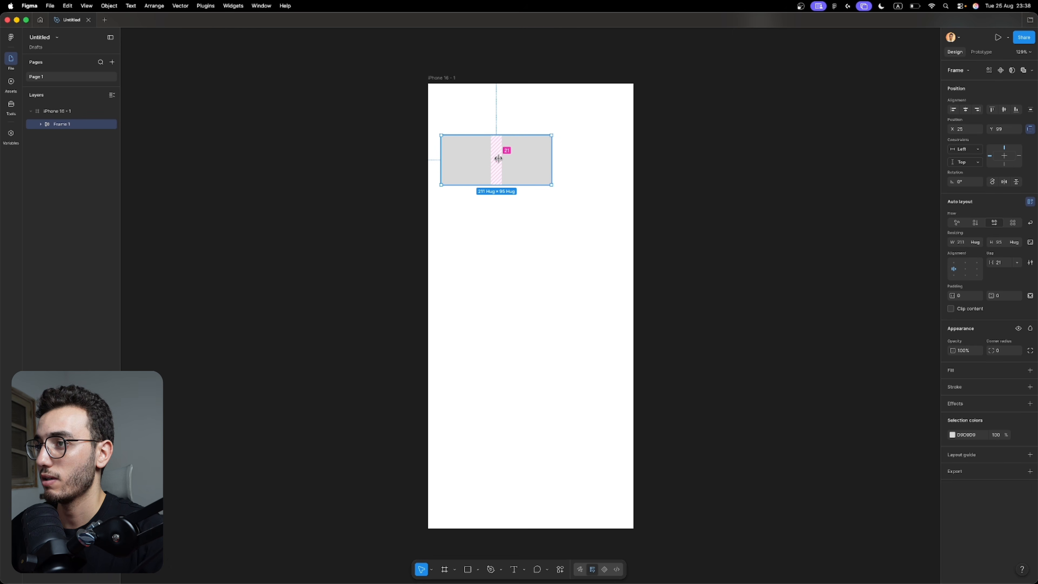
Apply the small spacing variable to the gap of the auto layout holding the two squares.
{"action": "left_click", "coordinate": [1017, 262]}
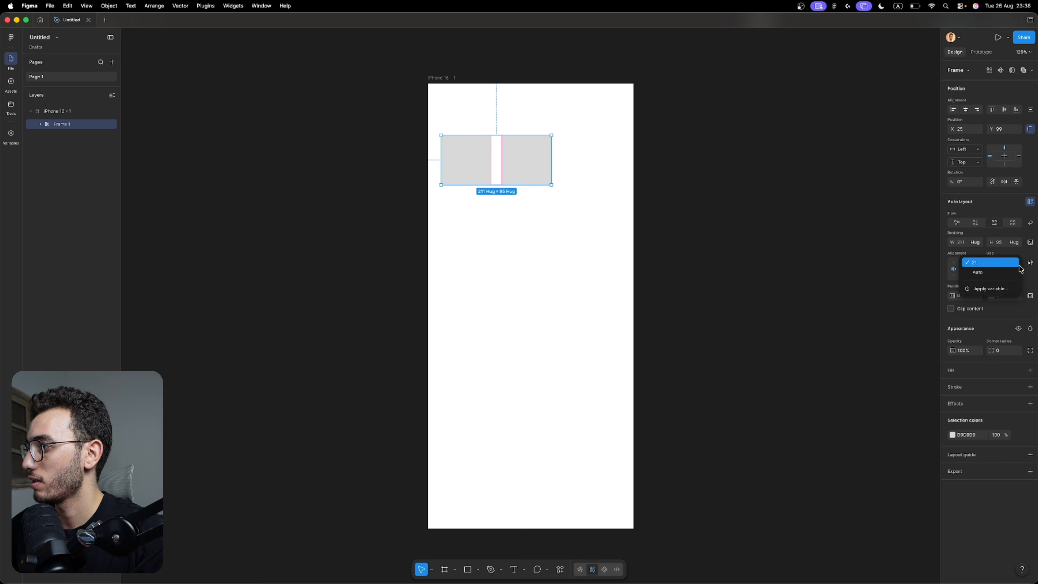
{"action": "left_click", "coordinate": [989, 289]}
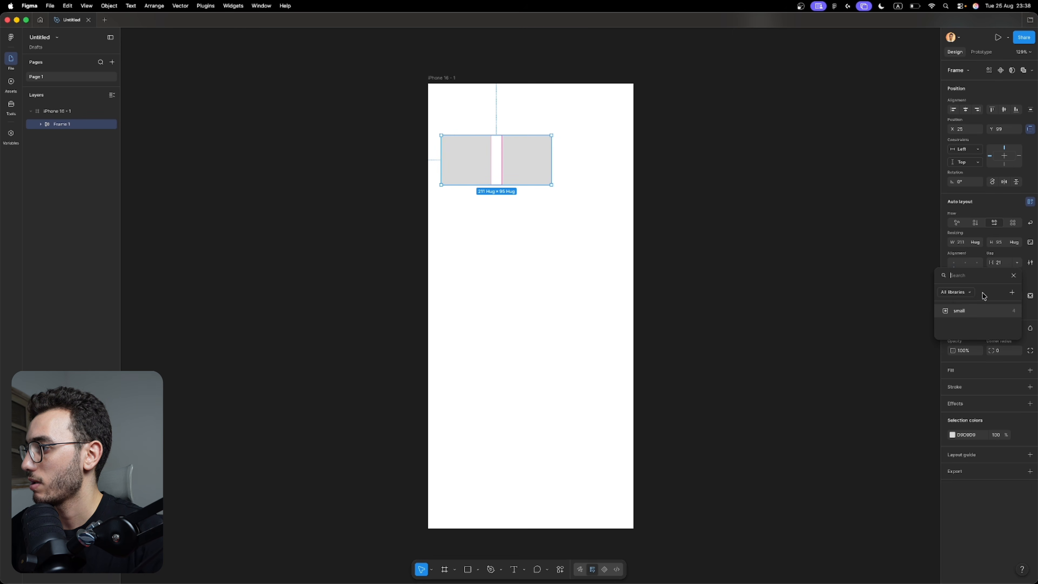
{"action": "left_click", "coordinate": [958, 311]}
Check which variables are offered for the auto layout's gap, padding and corner radius without applying any.
{"action": "scroll", "coordinate": [440, 177], "scroll_direction": "up", "scroll_amount": 10}
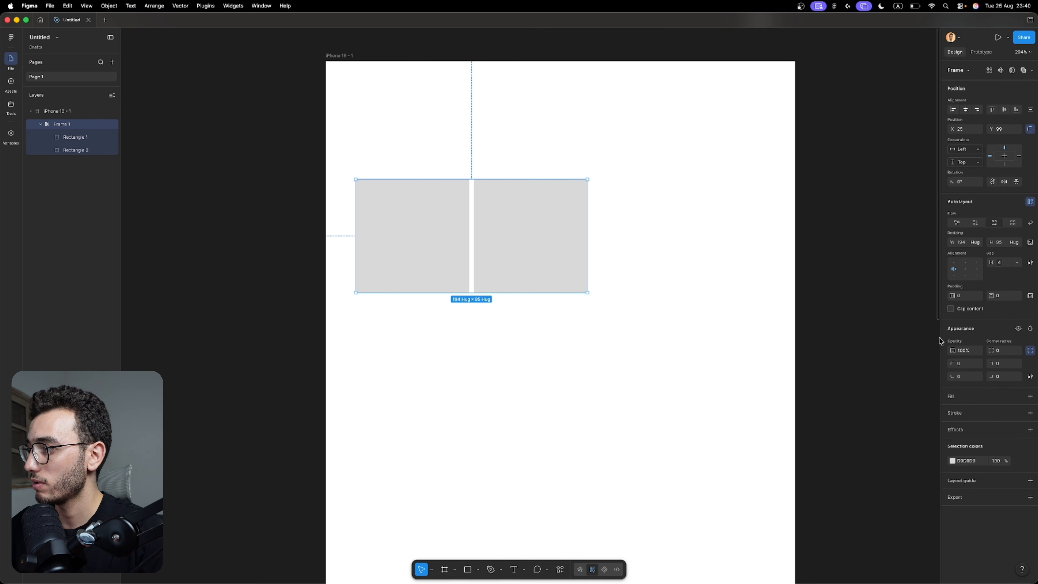
{"action": "left_click", "coordinate": [1017, 262]}
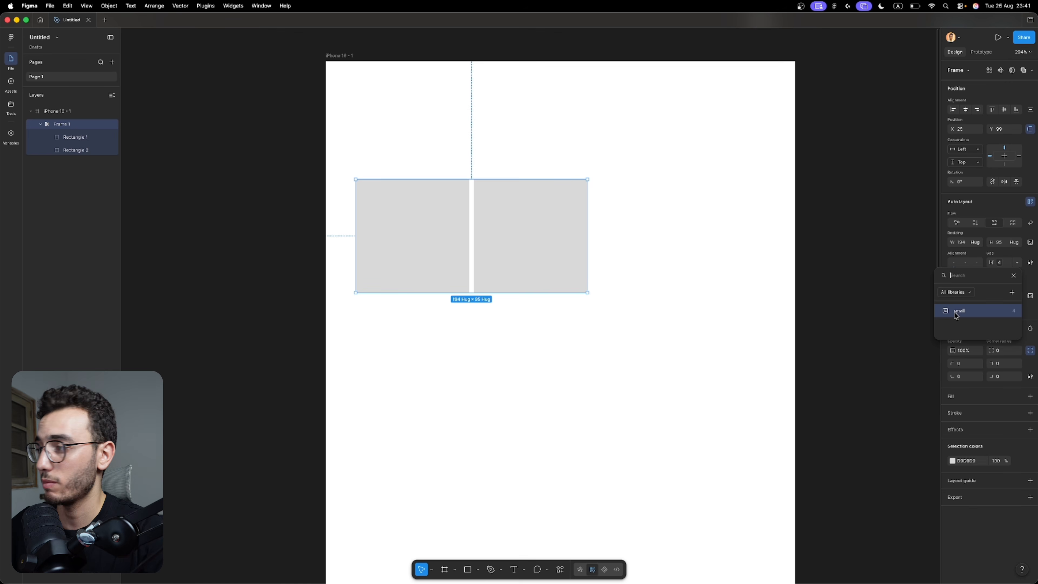
{"action": "left_click", "coordinate": [895, 288]}
{"action": "left_click", "coordinate": [567, 376]}
{"action": "left_click", "coordinate": [543, 225]}
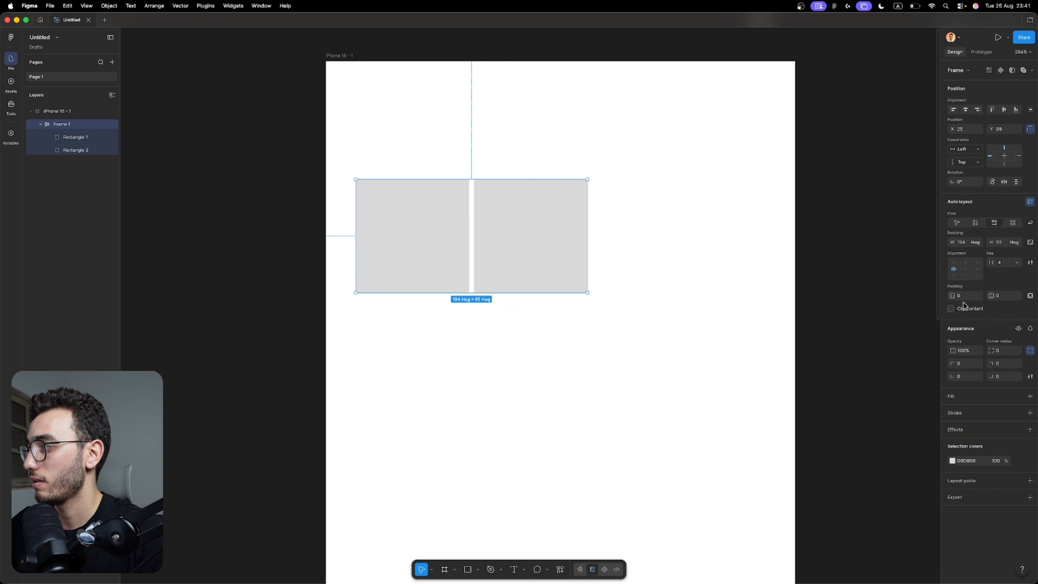
{"action": "left_click", "coordinate": [979, 296]}
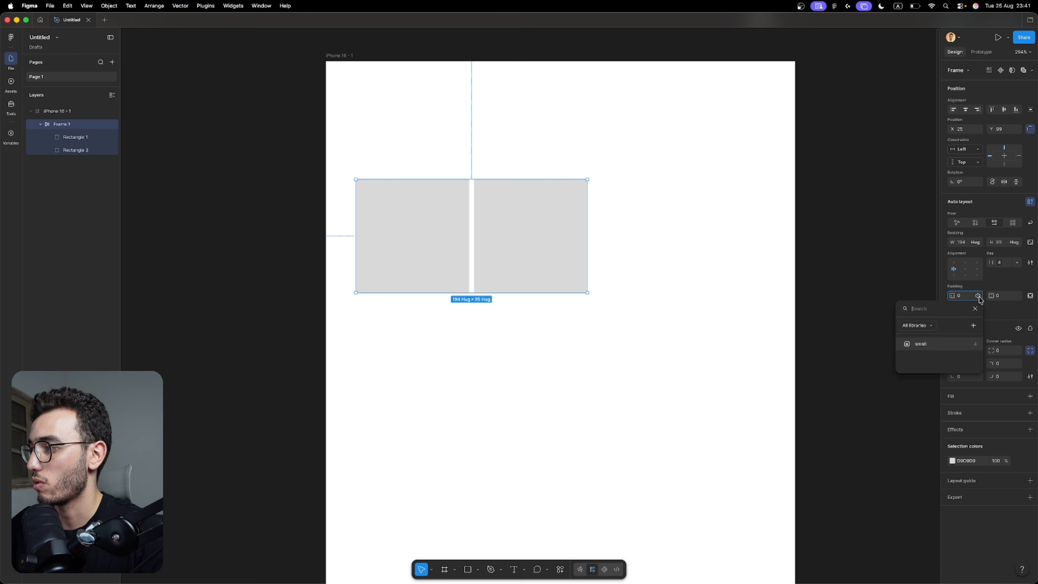
{"action": "left_click", "coordinate": [901, 298]}
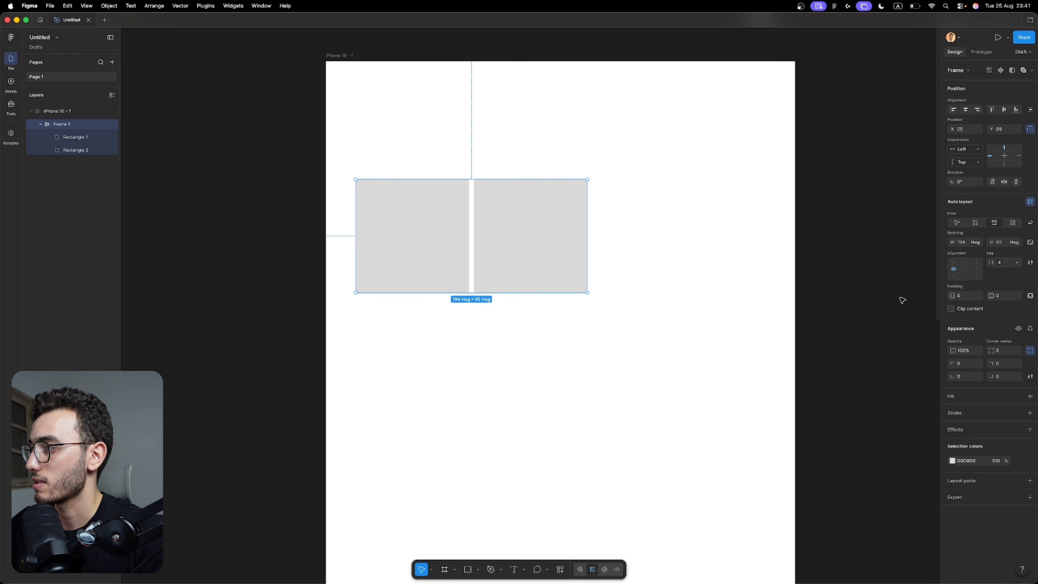
{"action": "left_click", "coordinate": [1017, 350]}
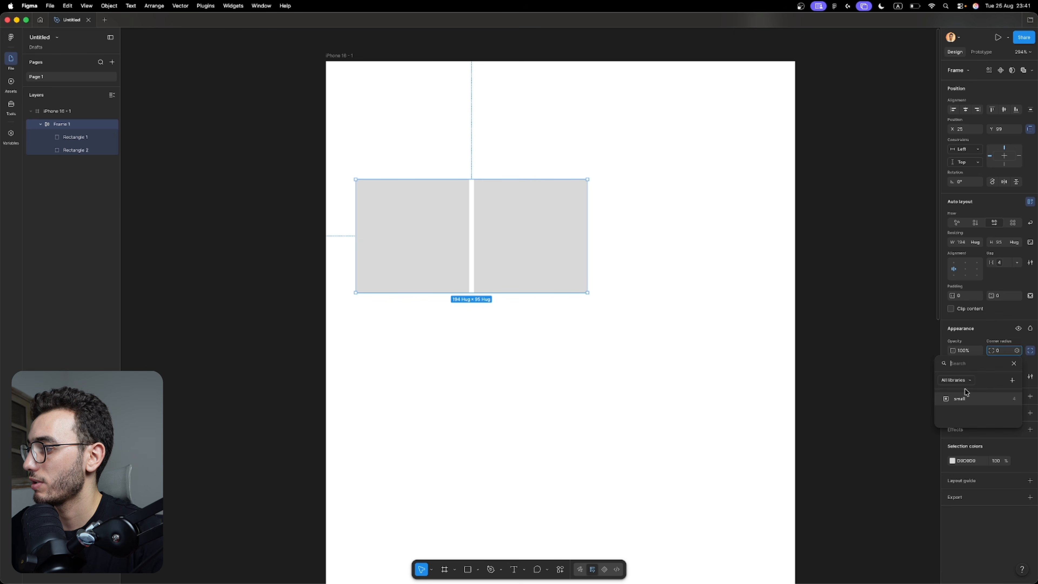
{"action": "left_click", "coordinate": [875, 322]}
Limit the scope of the small variable in Spacing Tokens to Gap (Auto layout) only.
{"action": "left_click", "coordinate": [11, 133]}
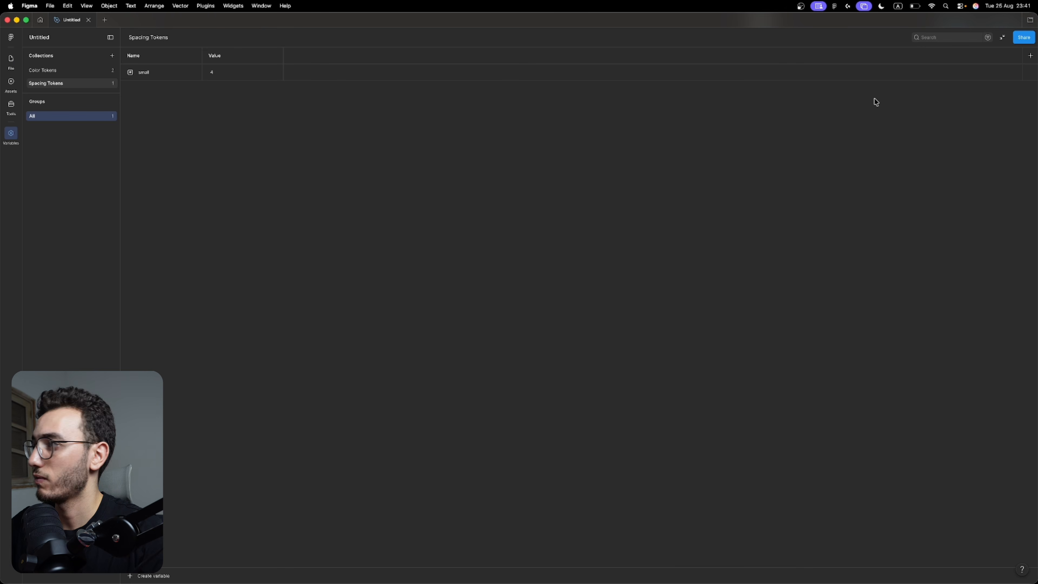
{"action": "left_click", "coordinate": [163, 74]}
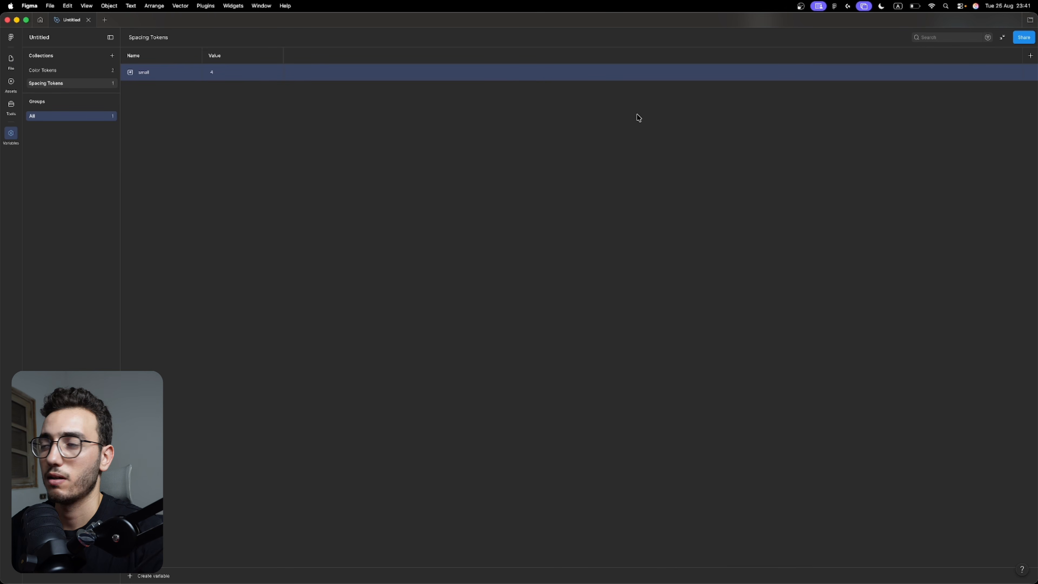
{"action": "left_click", "coordinate": [1030, 72]}
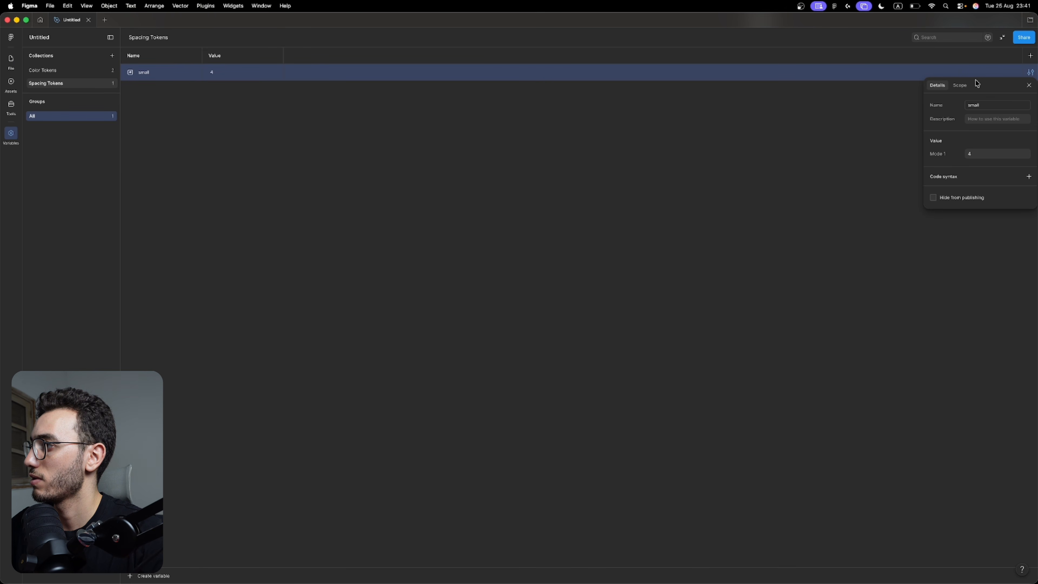
{"action": "left_click", "coordinate": [961, 86]}
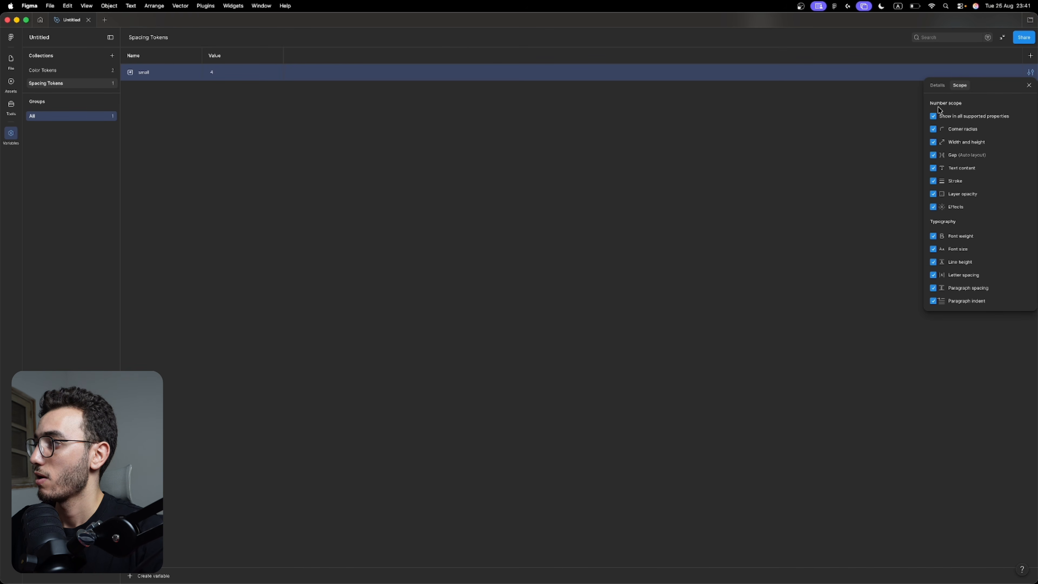
{"action": "left_click", "coordinate": [933, 117]}
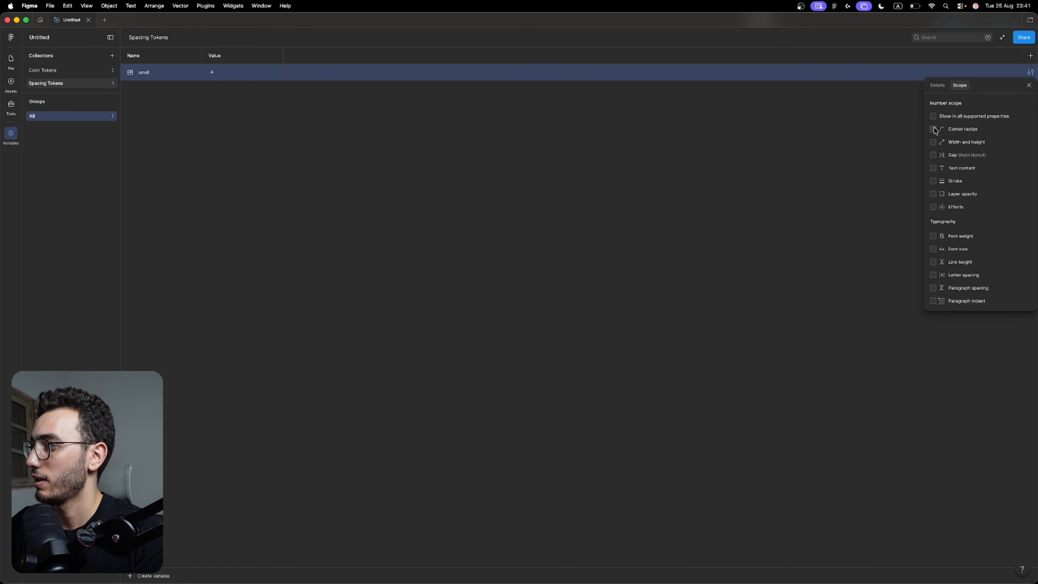
{"action": "left_click", "coordinate": [933, 155]}
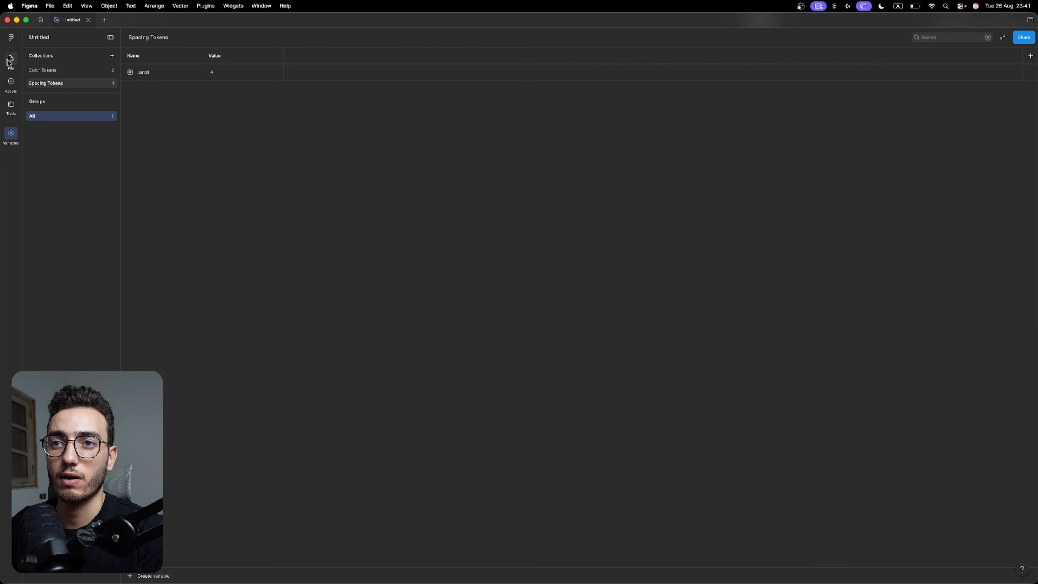
Return to the canvas and check which variables are offered for the auto layout's vertical padding.
{"action": "left_click", "coordinate": [11, 60]}
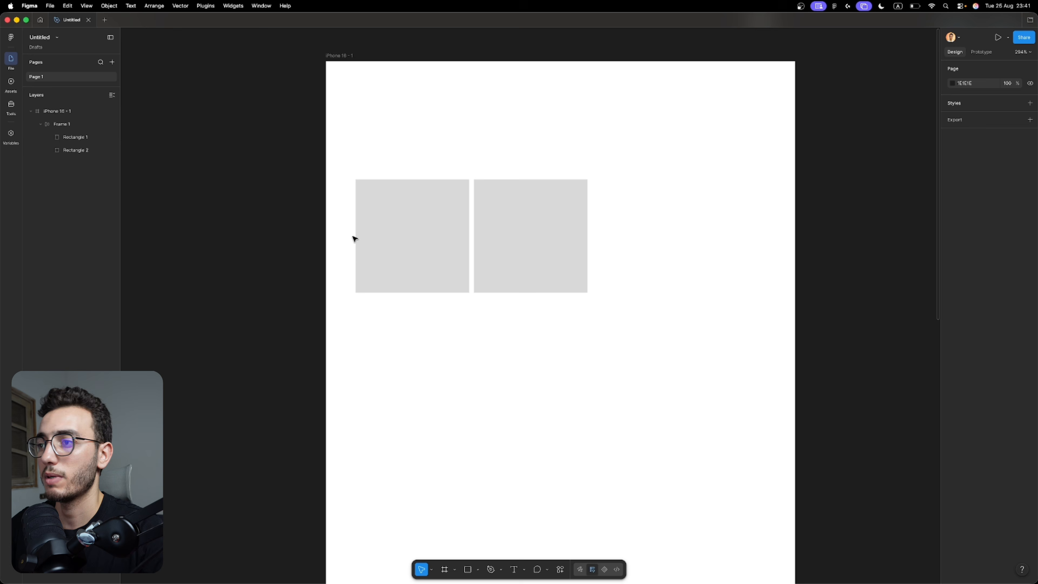
{"action": "left_click", "coordinate": [574, 273]}
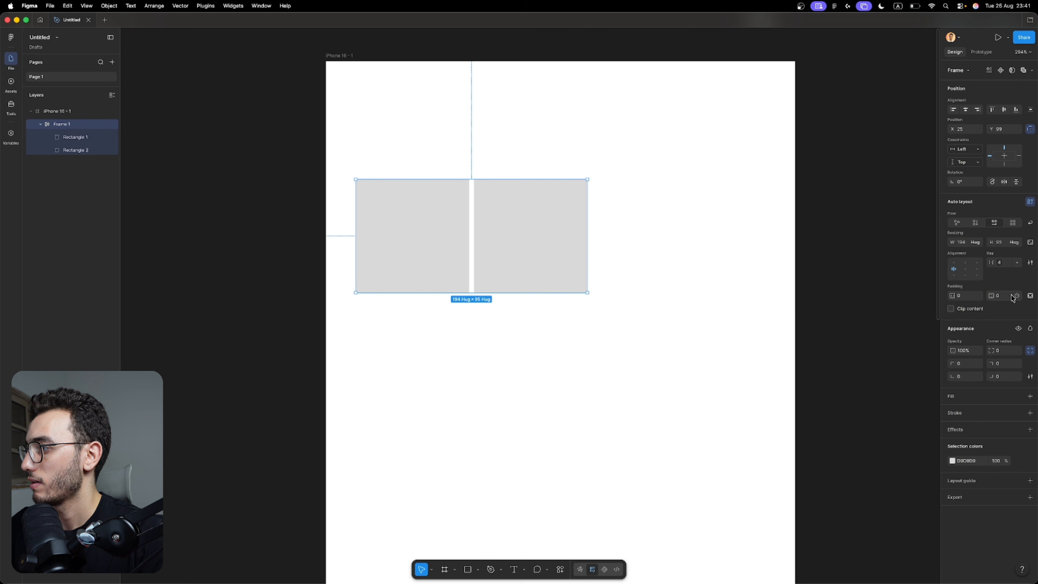
{"action": "left_click", "coordinate": [1016, 295]}
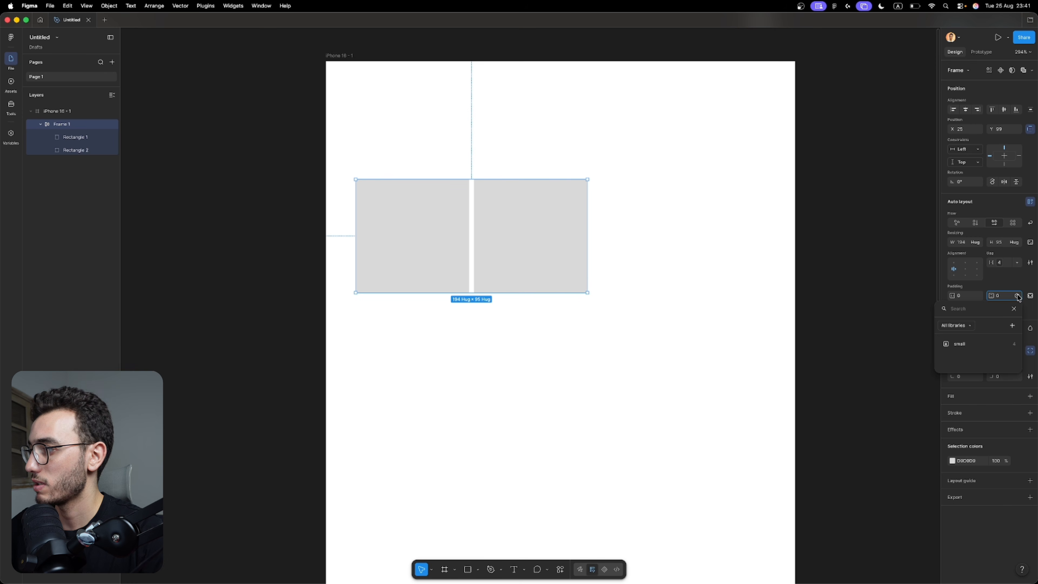
{"action": "left_click", "coordinate": [1014, 308]}
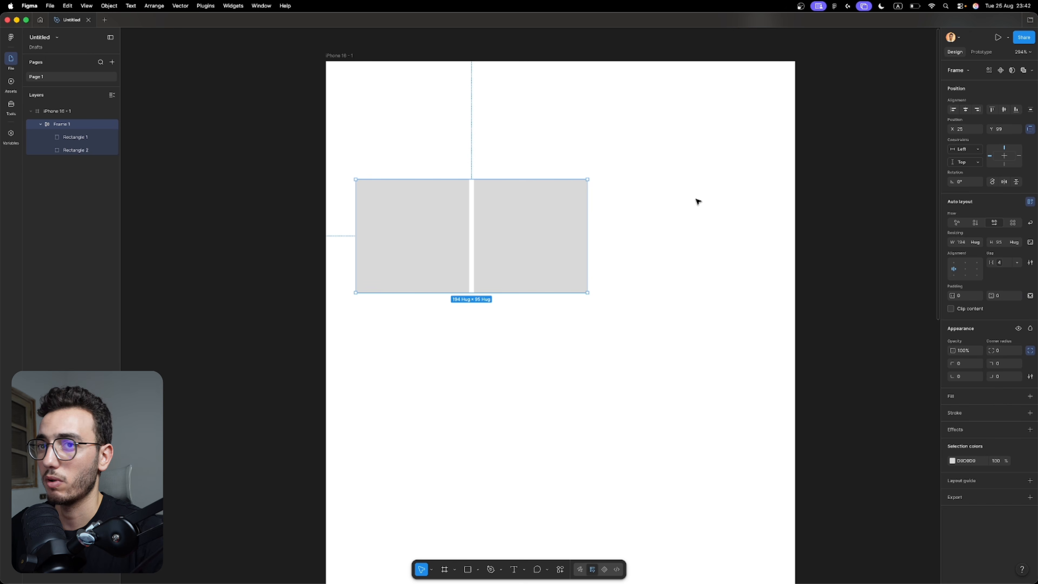
Duplicate the small variable in Spacing Tokens, name the copy raduis/small and set its value to 6.
{"action": "left_click", "coordinate": [10, 133]}
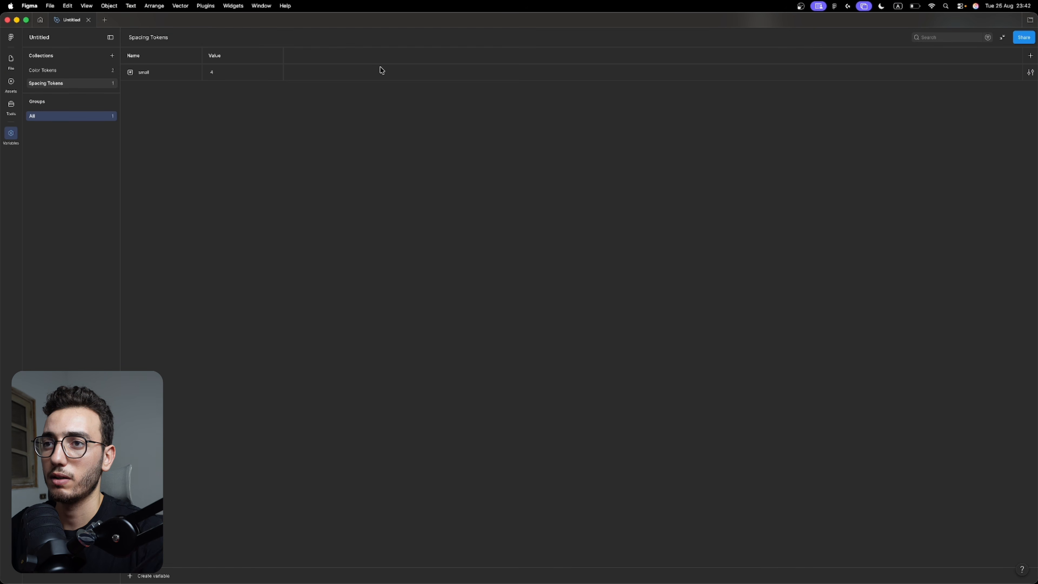
{"action": "left_click", "coordinate": [260, 75]}
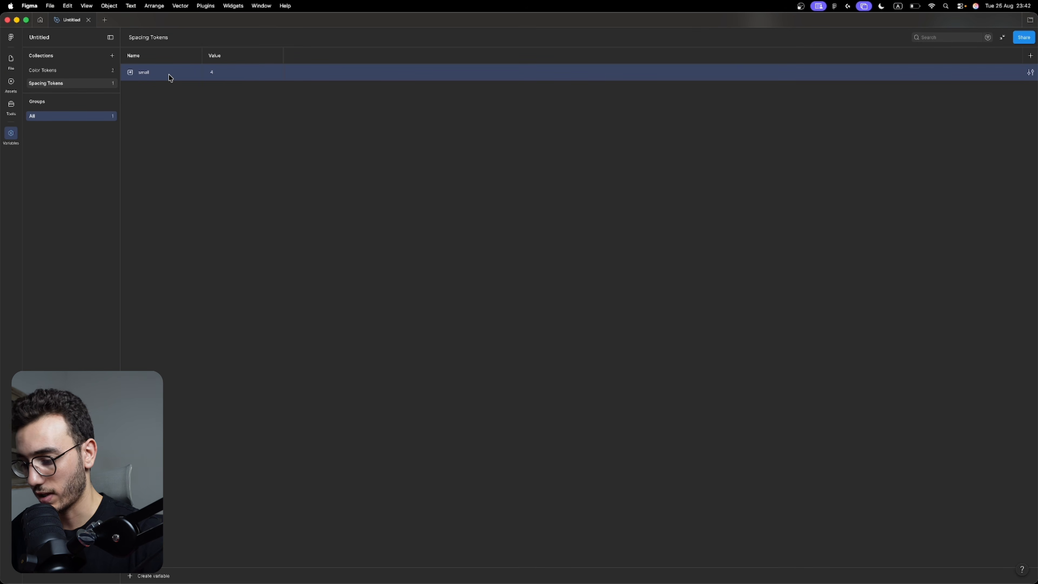
{"action": "key", "text": "super+d"}
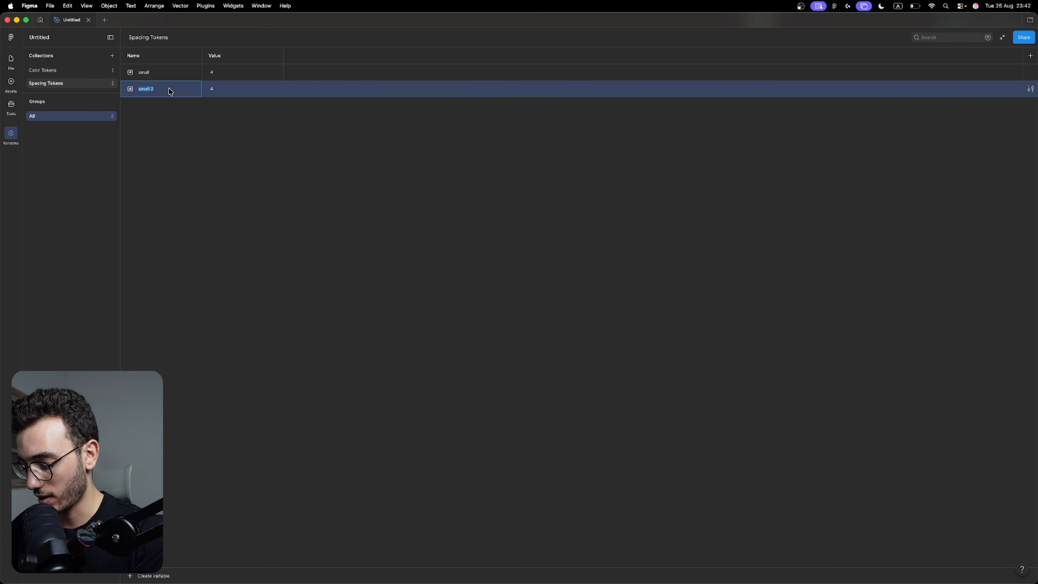
{"action": "type", "text": "raduis/"}
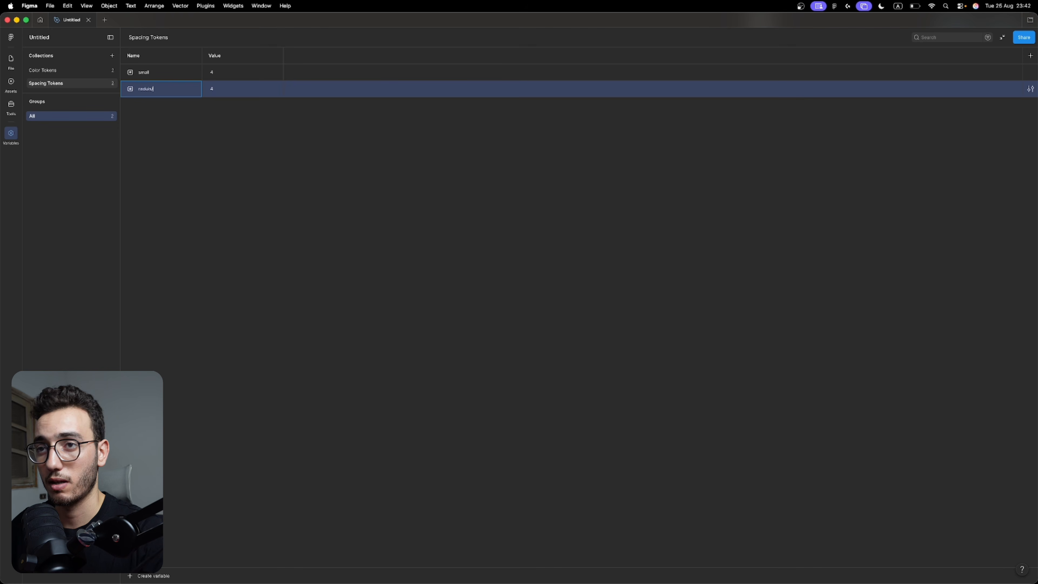
{"action": "type", "text": "small"}
{"action": "key", "text": "Return"}
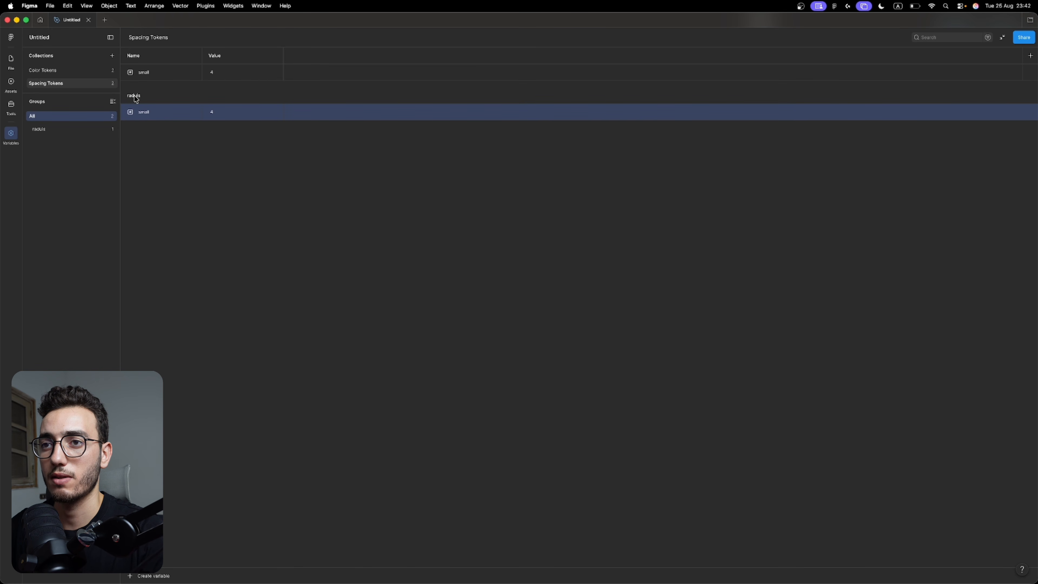
{"action": "left_click", "coordinate": [220, 115]}
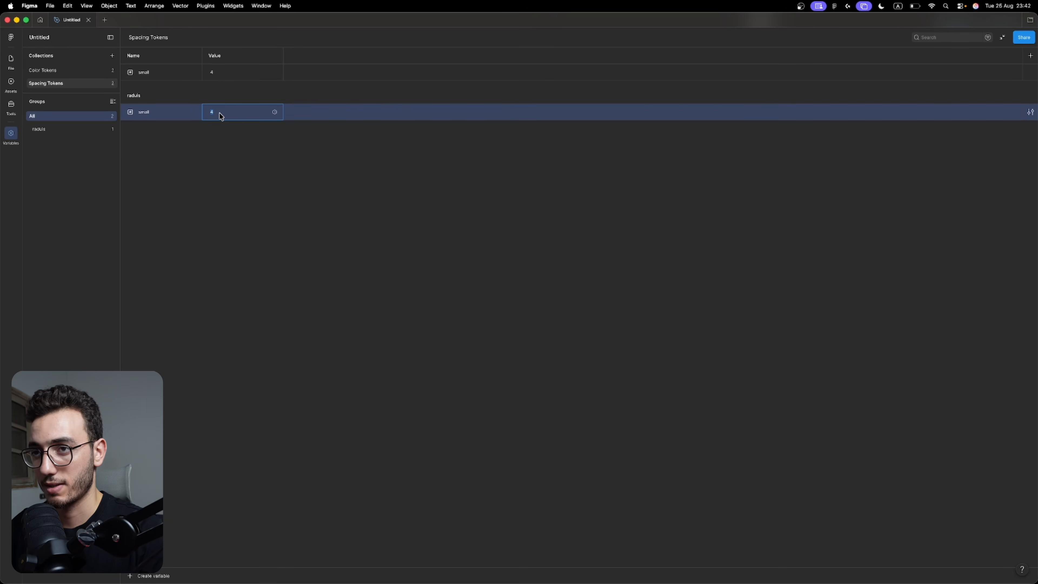
{"action": "type", "text": "6"}
{"action": "key", "text": "Return"}
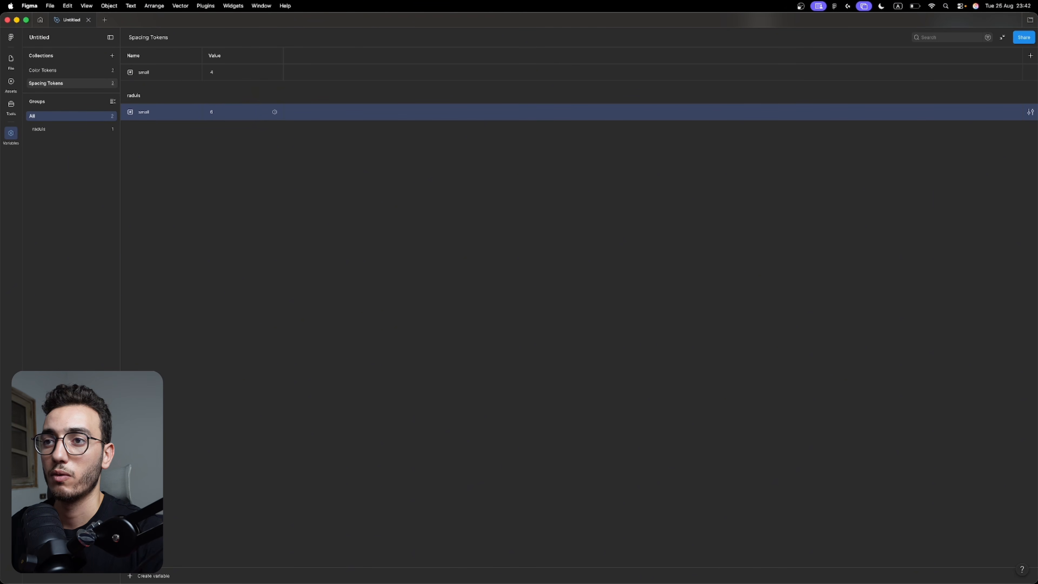
Change the scope of the raduis/small variable from Gap to Corner radius only.
{"action": "left_click", "coordinate": [1030, 112]}
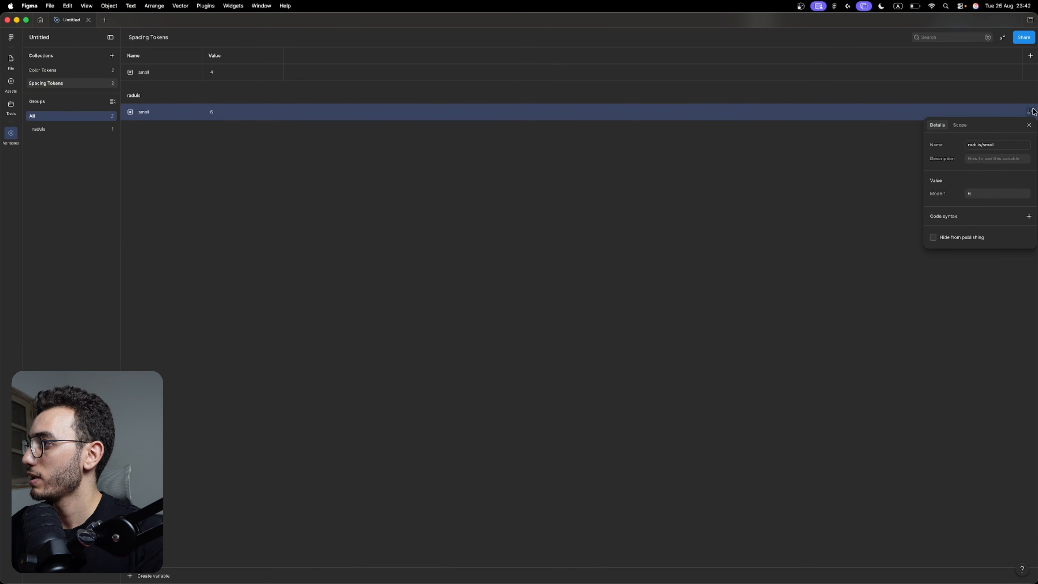
{"action": "left_click", "coordinate": [960, 125]}
{"action": "left_click", "coordinate": [932, 168]}
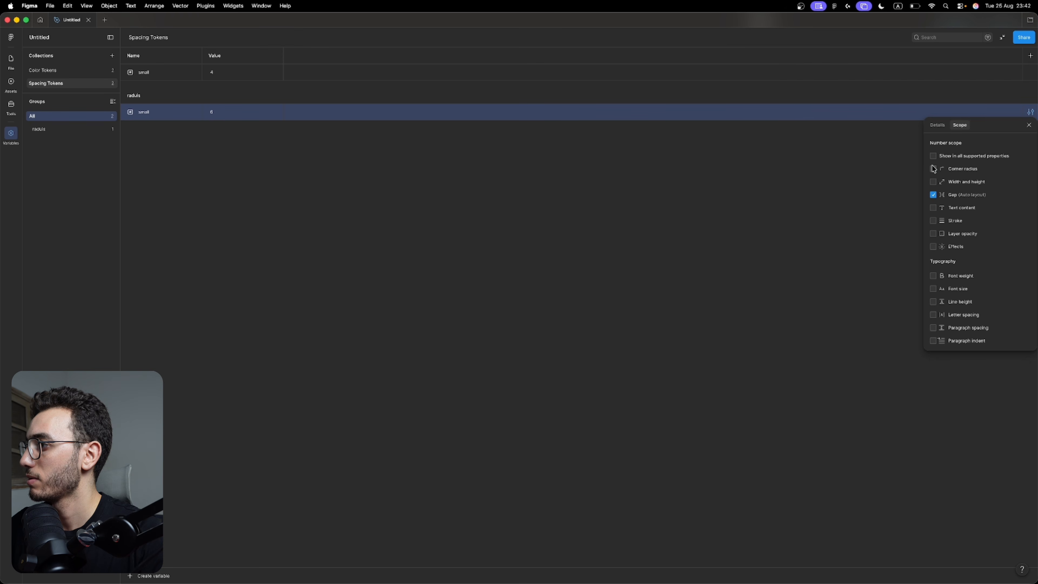
{"action": "left_click", "coordinate": [933, 195]}
{"action": "left_click", "coordinate": [873, 165]}
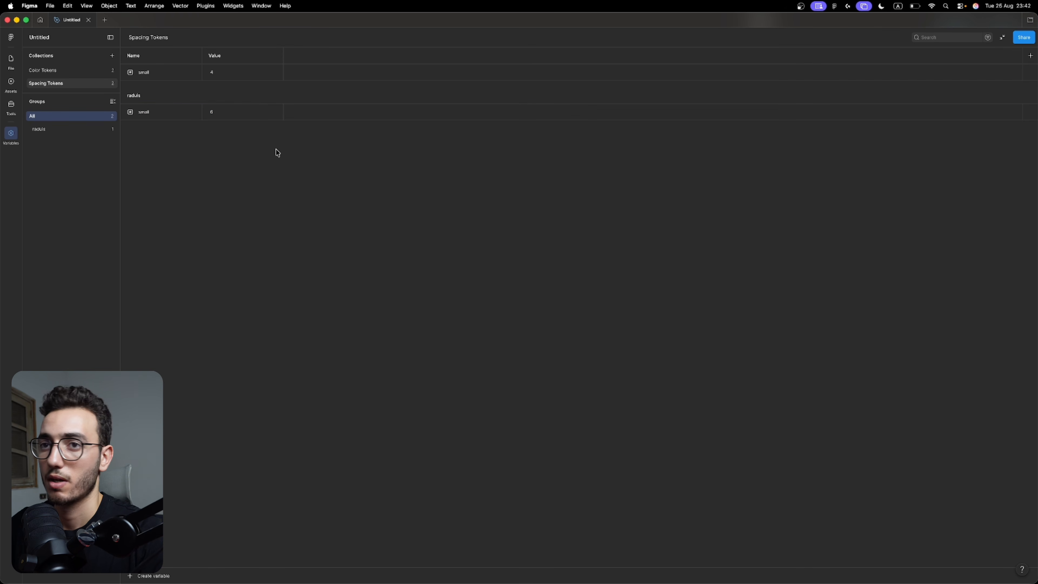
Return to the canvas and apply the raduis/small variable to the corner radius of the right-hand square.
{"action": "left_click", "coordinate": [11, 61]}
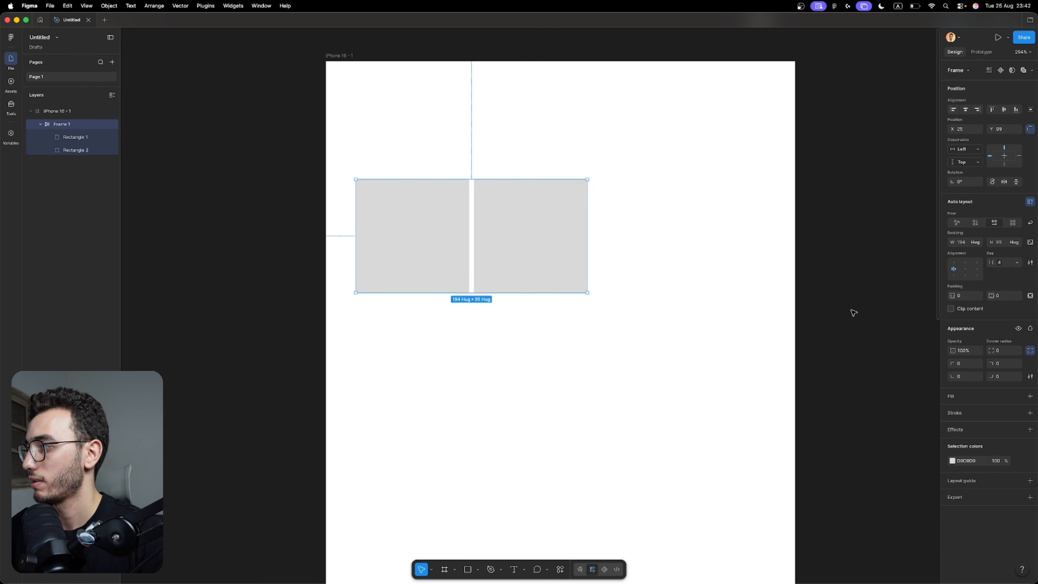
{"action": "left_click", "coordinate": [538, 240]}
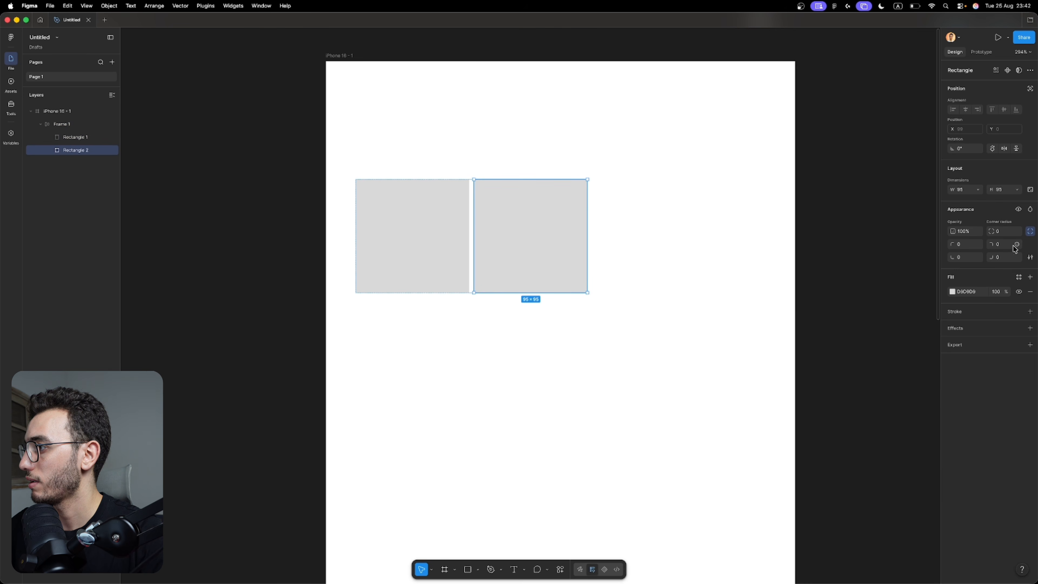
{"action": "left_click", "coordinate": [1017, 231]}
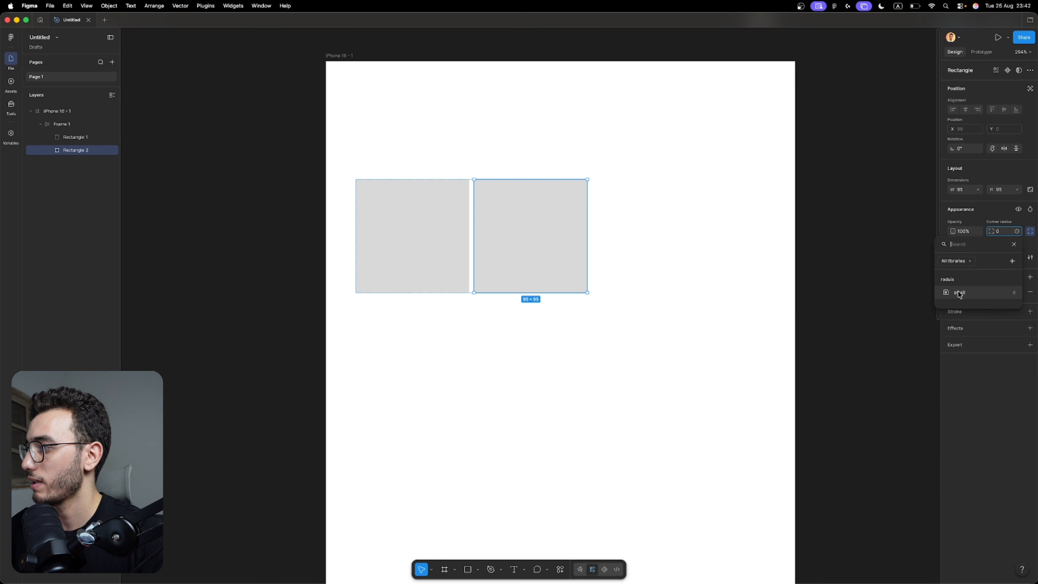
{"action": "left_click", "coordinate": [997, 293]}
{"action": "left_click", "coordinate": [808, 234]}
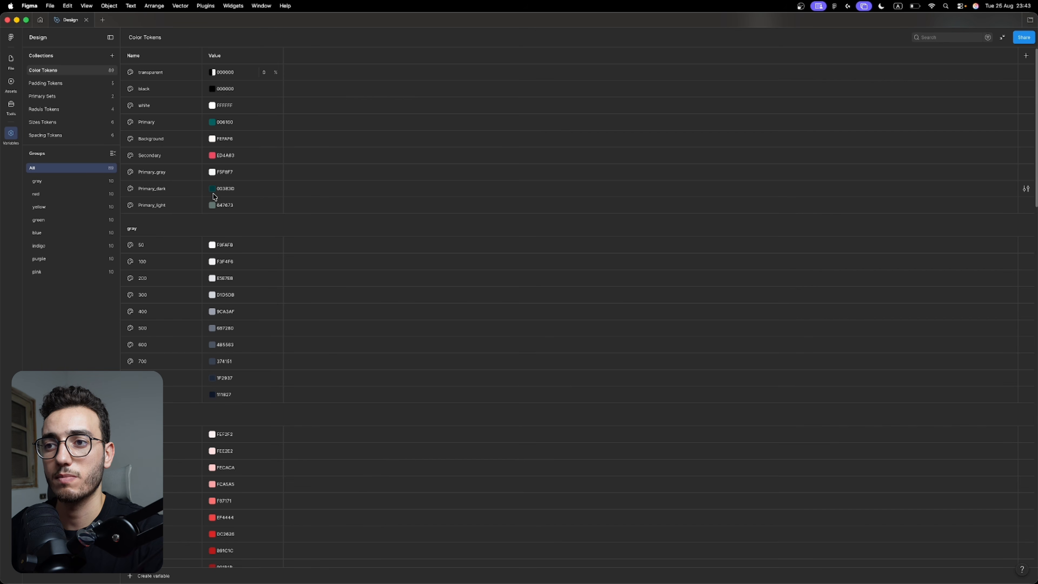
Review the color, padding, primary set, radius and sizes variable collections in the Design file.
{"action": "scroll", "coordinate": [214, 194], "scroll_direction": "down", "scroll_amount": 5}
{"action": "scroll", "coordinate": [213, 194], "scroll_direction": "down", "scroll_amount": 5}
{"action": "scroll", "coordinate": [214, 193], "scroll_direction": "up", "scroll_amount": 20}
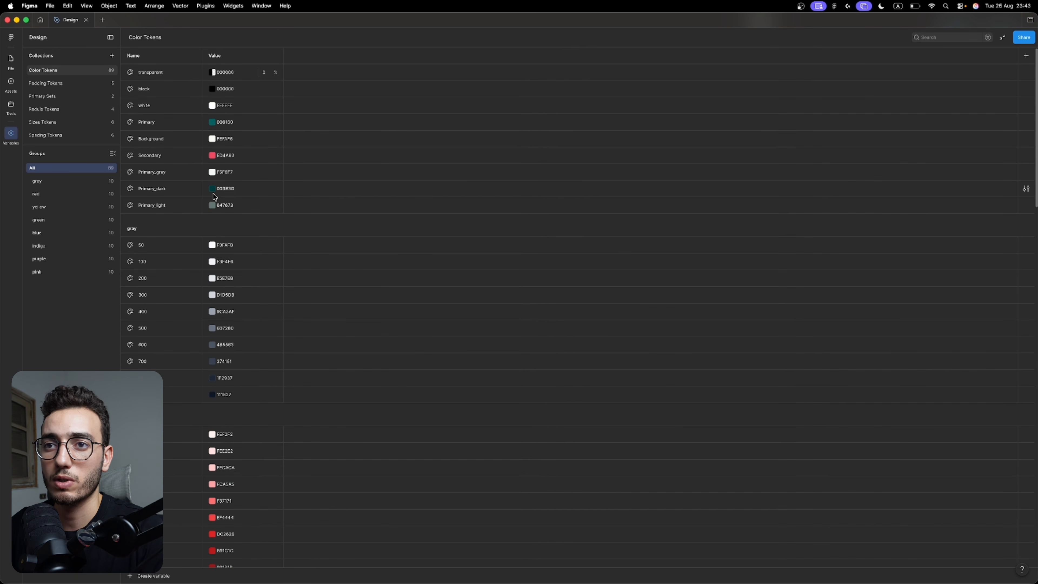
{"action": "left_click", "coordinate": [64, 84]}
{"action": "left_click", "coordinate": [66, 97]}
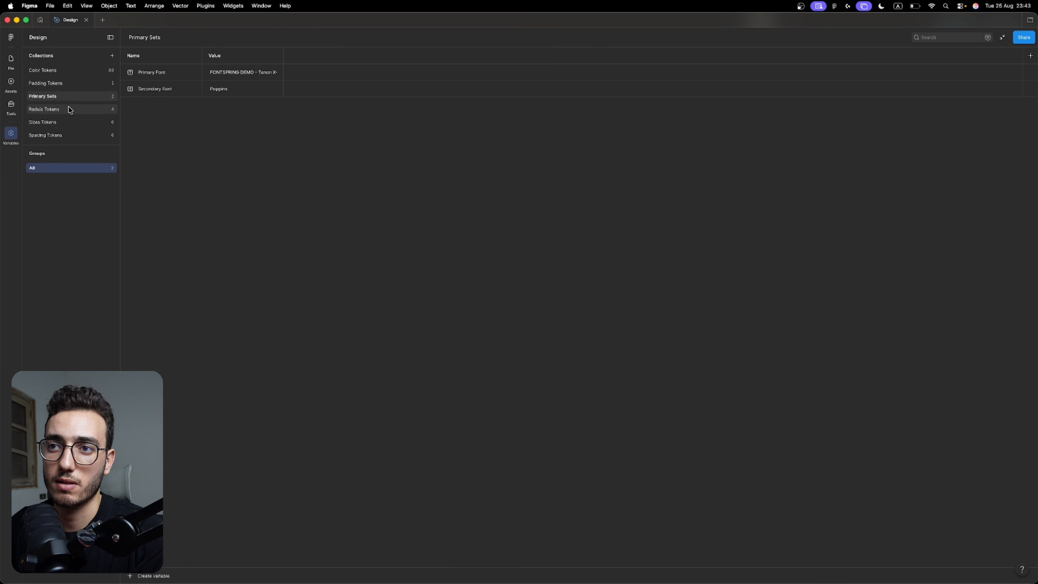
{"action": "left_click", "coordinate": [70, 109]}
{"action": "left_click", "coordinate": [76, 119]}
{"action": "left_click", "coordinate": [77, 97]}
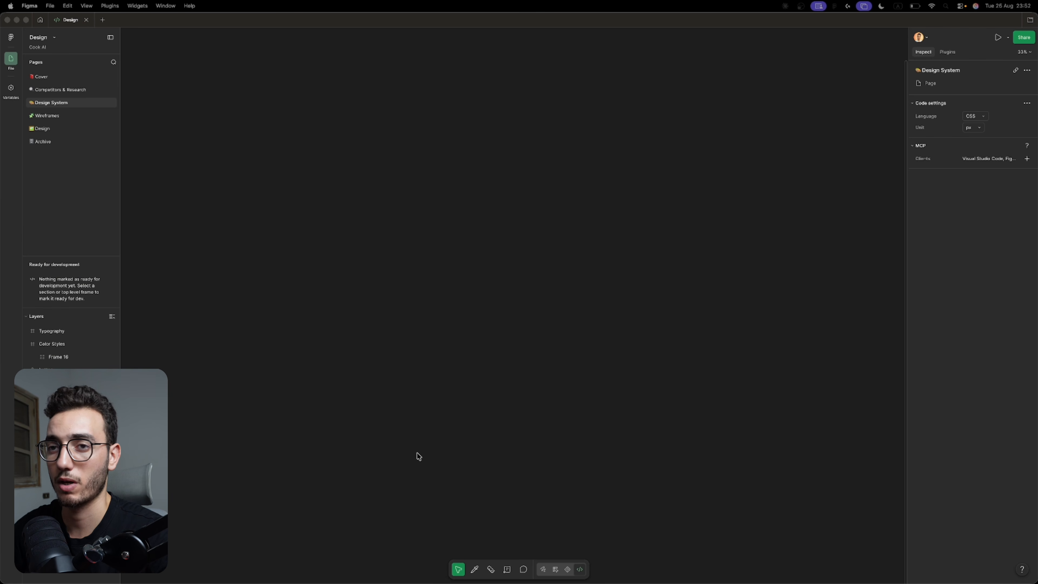
Copy the link to the Design System page in Figma and send it in the Claude "React app setup" chat.
{"action": "left_click", "coordinate": [55, 103]}
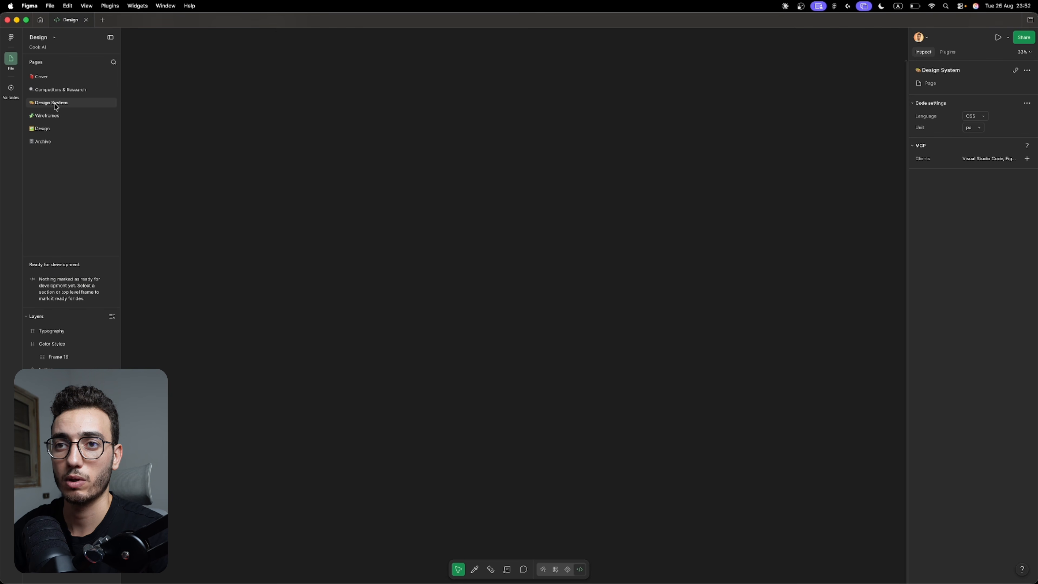
{"action": "right_click", "coordinate": [57, 106]}
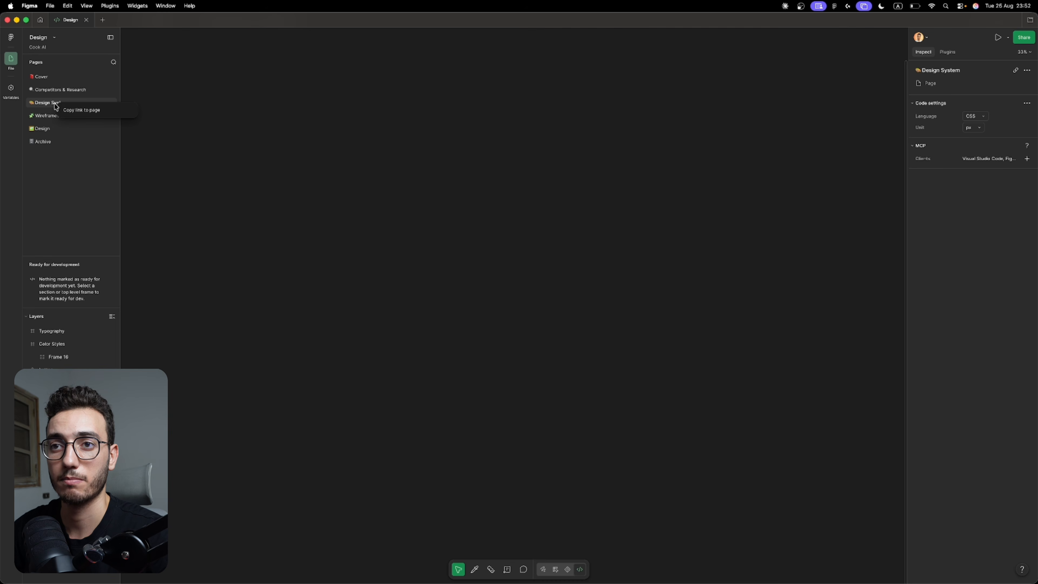
{"action": "left_click", "coordinate": [64, 110]}
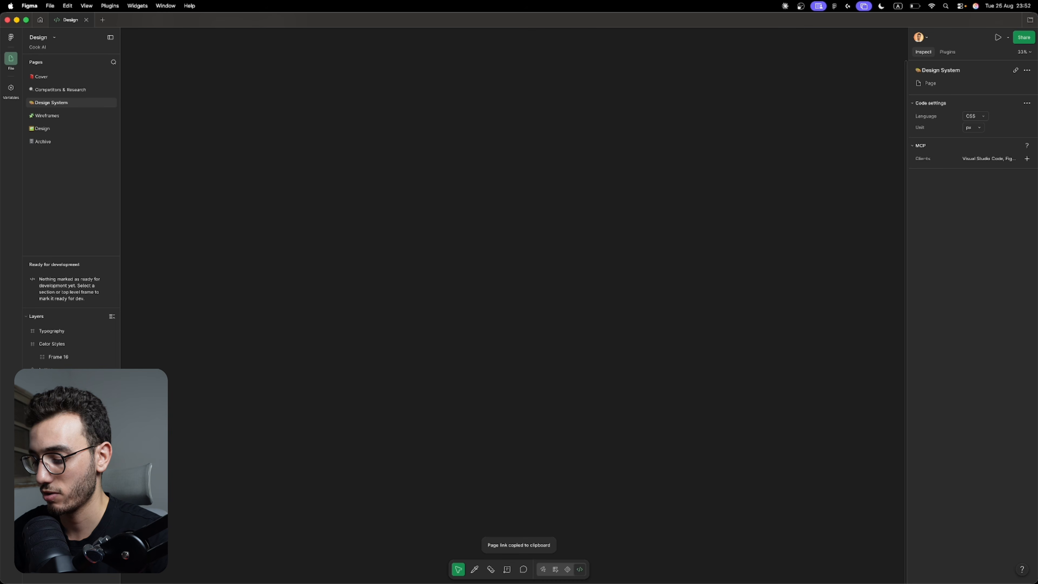
{"action": "key", "text": "super+Tab"}
{"action": "key", "text": "super+v"}
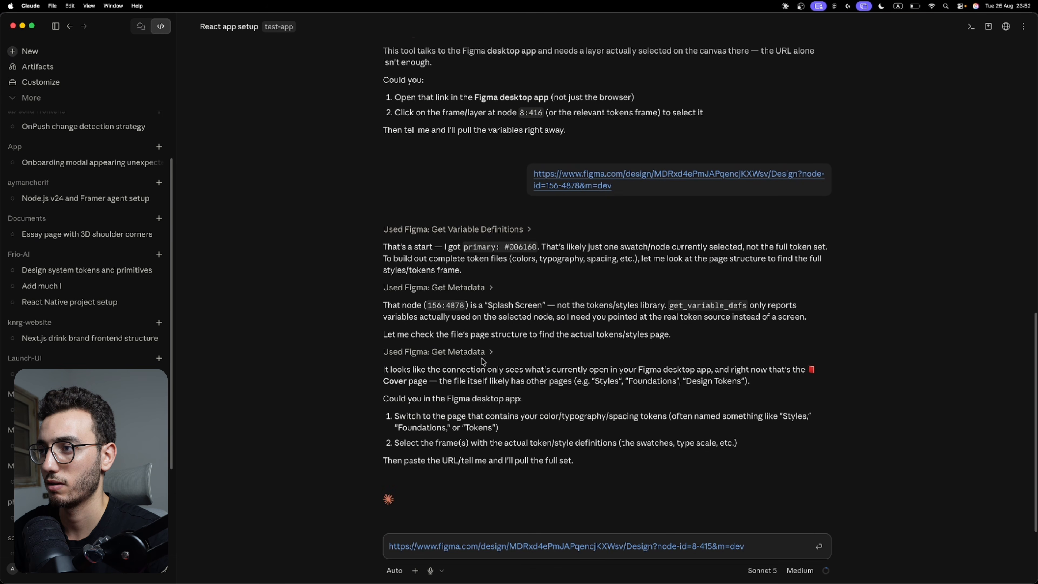
{"action": "key", "text": "Return"}
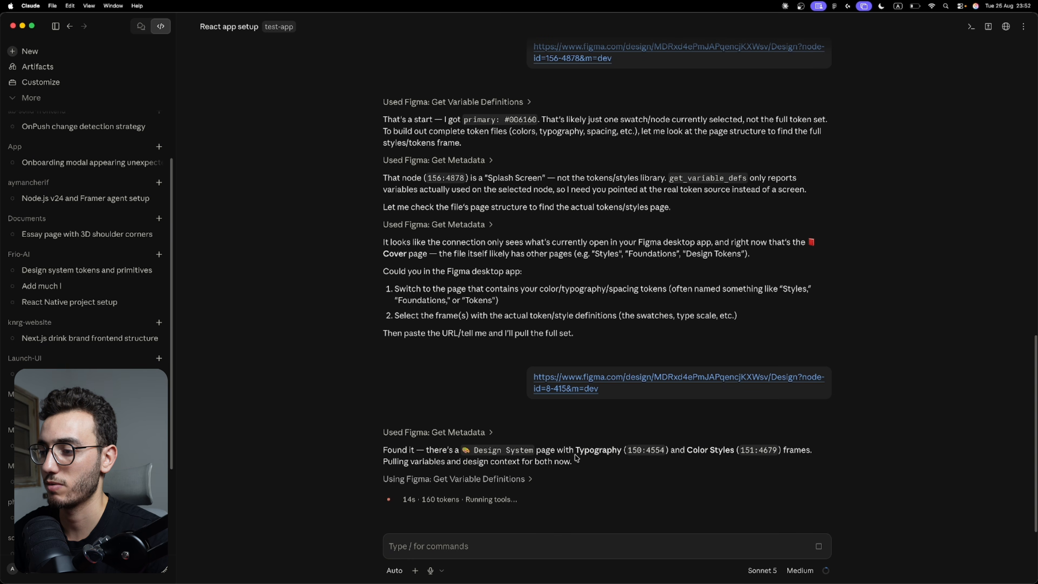
Examine the Typography and Color Styles frames named in Claude's reply about the Design System page.
{"action": "double_click", "coordinate": [585, 450]}
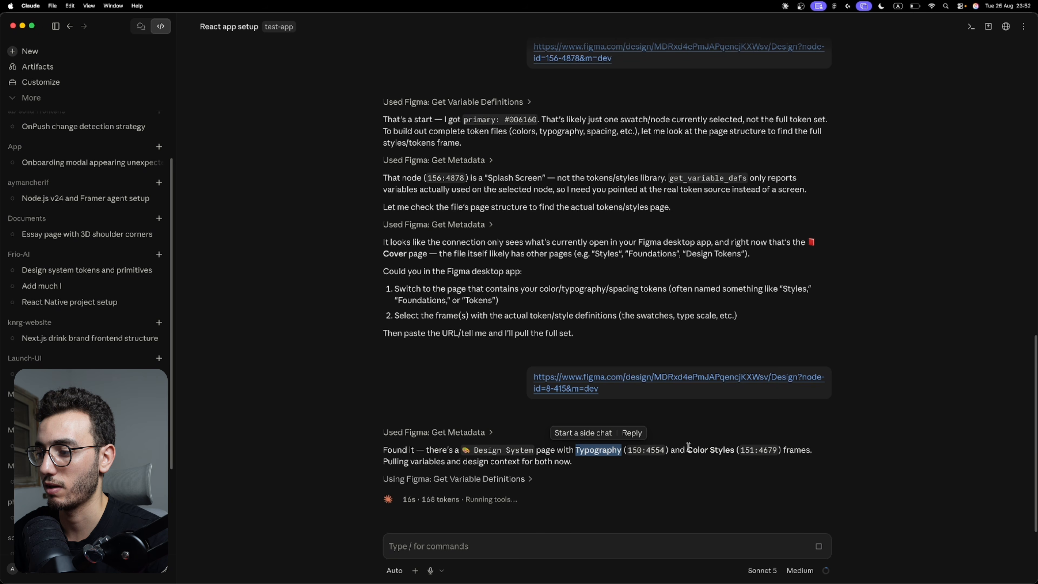
{"action": "left_click_drag", "start_coordinate": [689, 447], "coordinate": [737, 449]}
{"action": "left_click", "coordinate": [737, 450]}
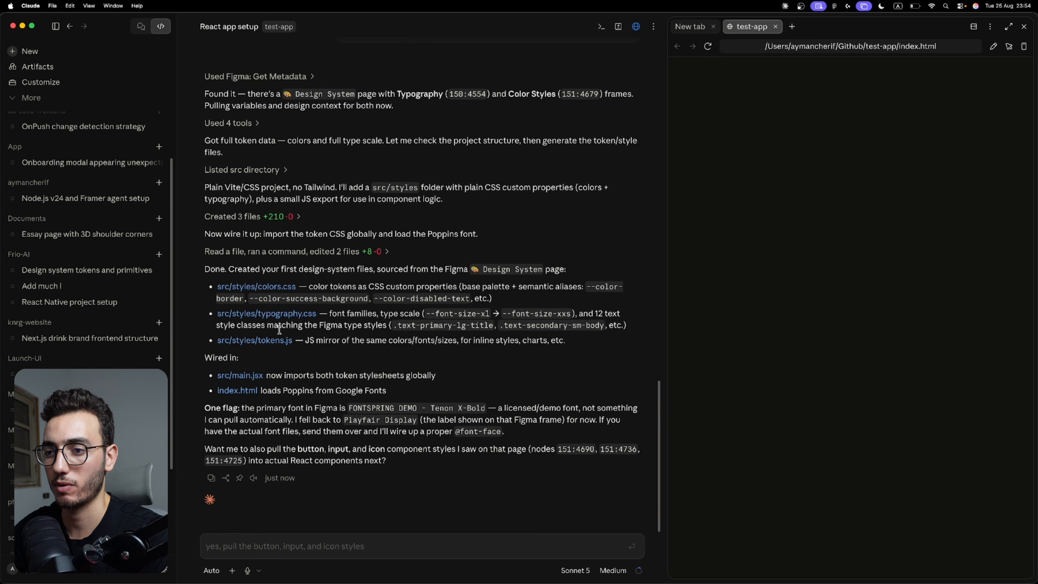
Check the model choices and the effort setting for the chat.
{"action": "left_click", "coordinate": [576, 571]}
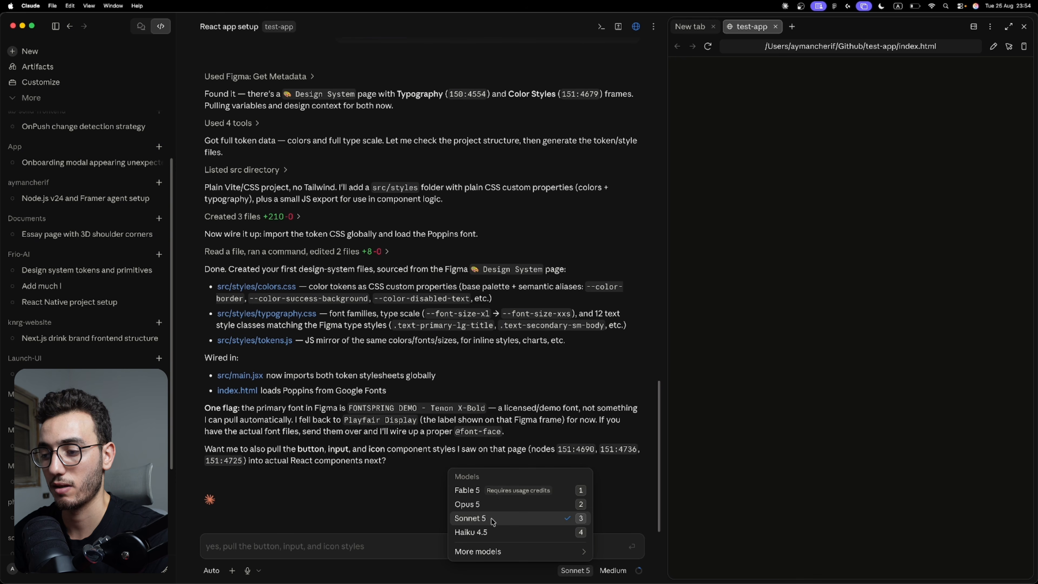
{"action": "left_click", "coordinate": [609, 568]}
{"action": "left_click", "coordinate": [609, 569]}
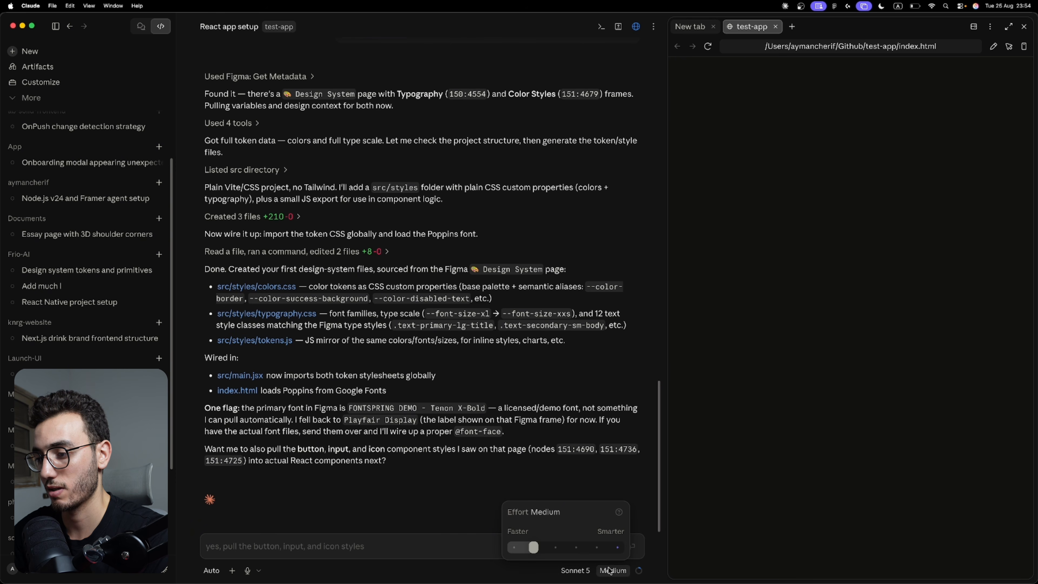
{"action": "left_click", "coordinate": [610, 569]}
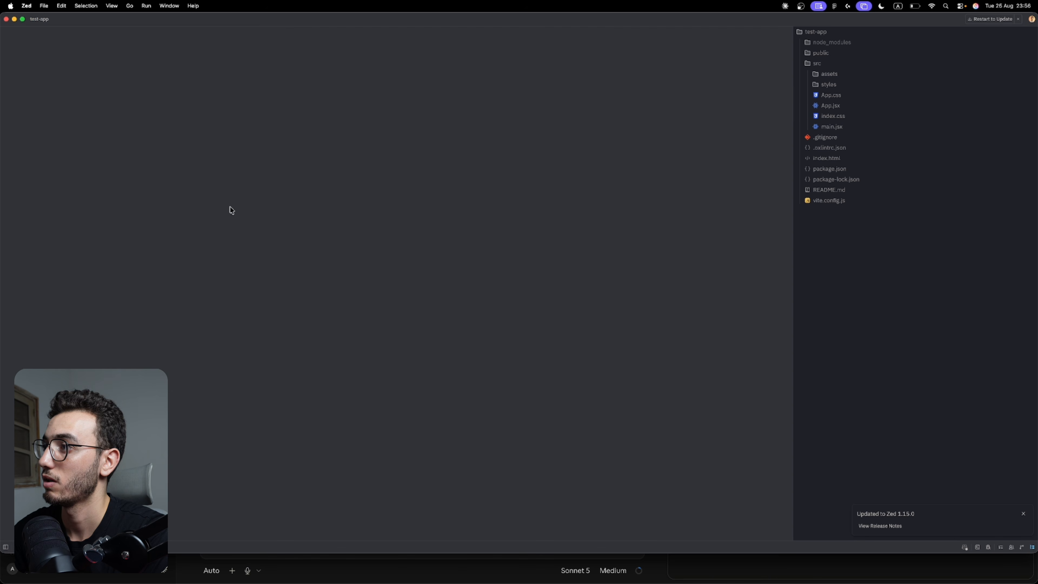
Expand the src/styles folder and review the colors, fonts and fontSizes exports in tokens.js.
{"action": "left_click", "coordinate": [838, 85]}
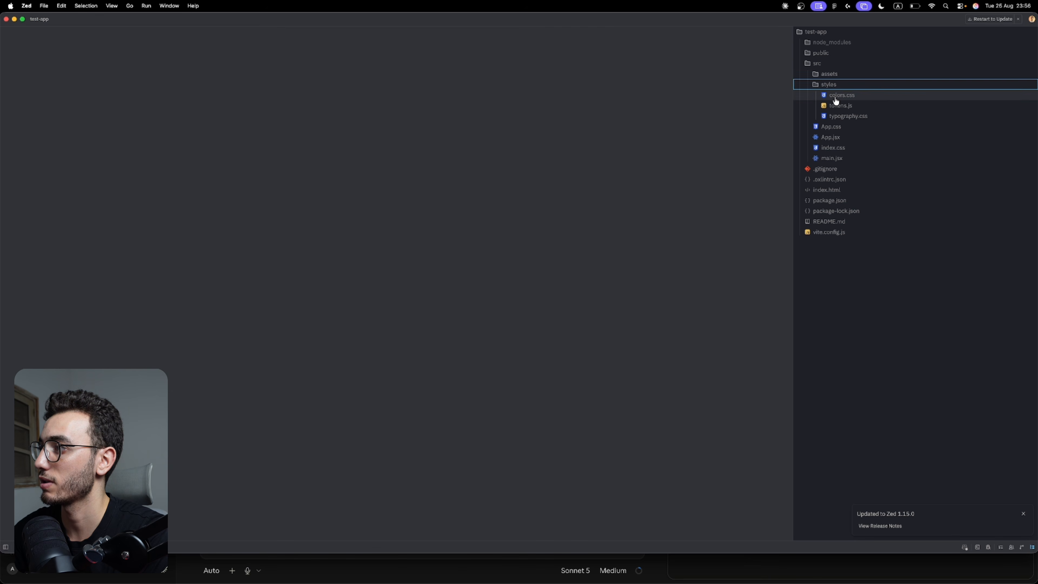
{"action": "left_click", "coordinate": [837, 95]}
{"action": "left_click", "coordinate": [841, 106]}
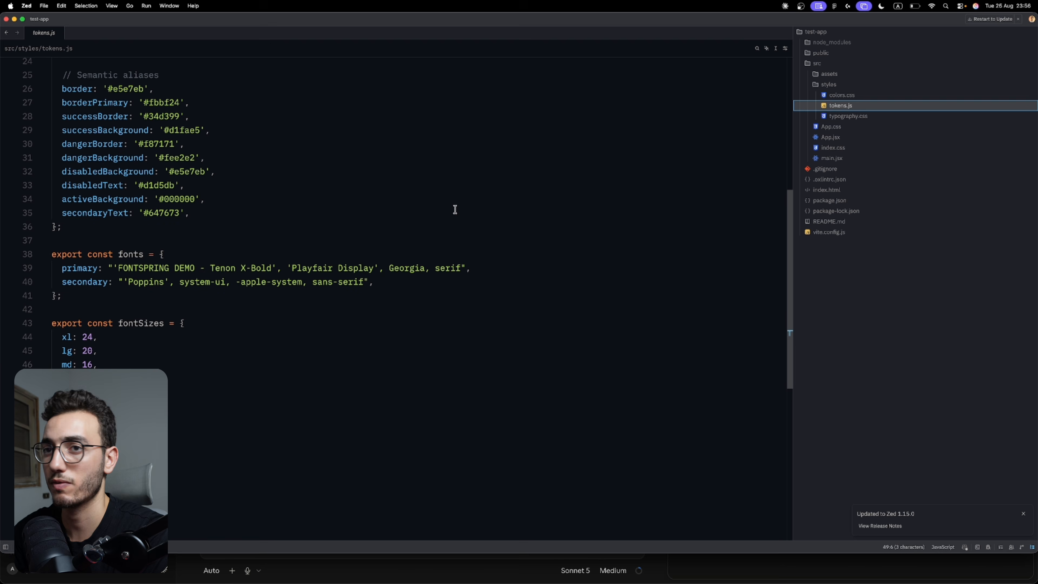
{"action": "scroll", "coordinate": [306, 202], "scroll_direction": "up", "scroll_amount": 5}
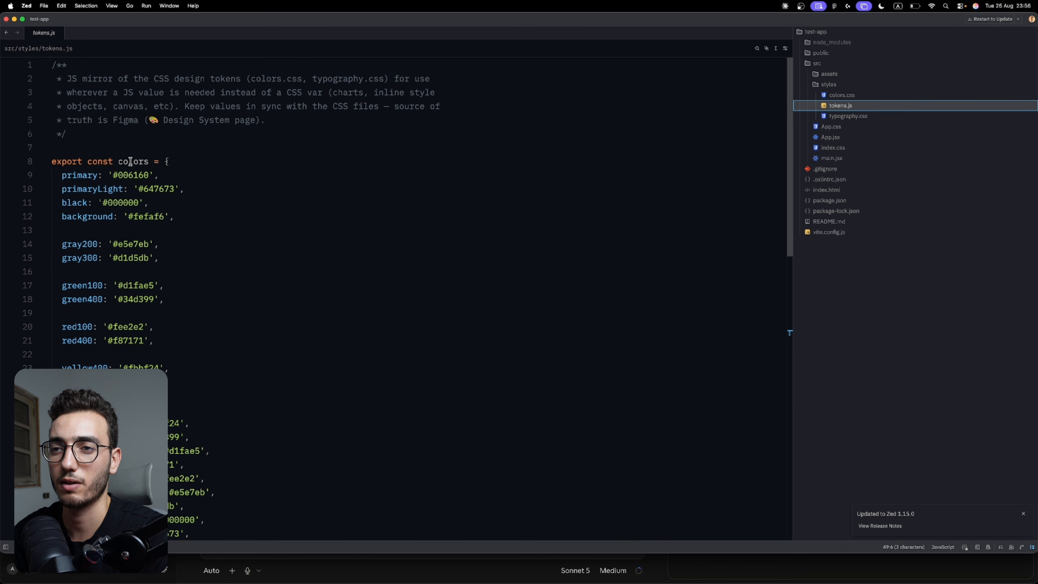
{"action": "scroll", "coordinate": [168, 279], "scroll_direction": "down", "scroll_amount": 3}
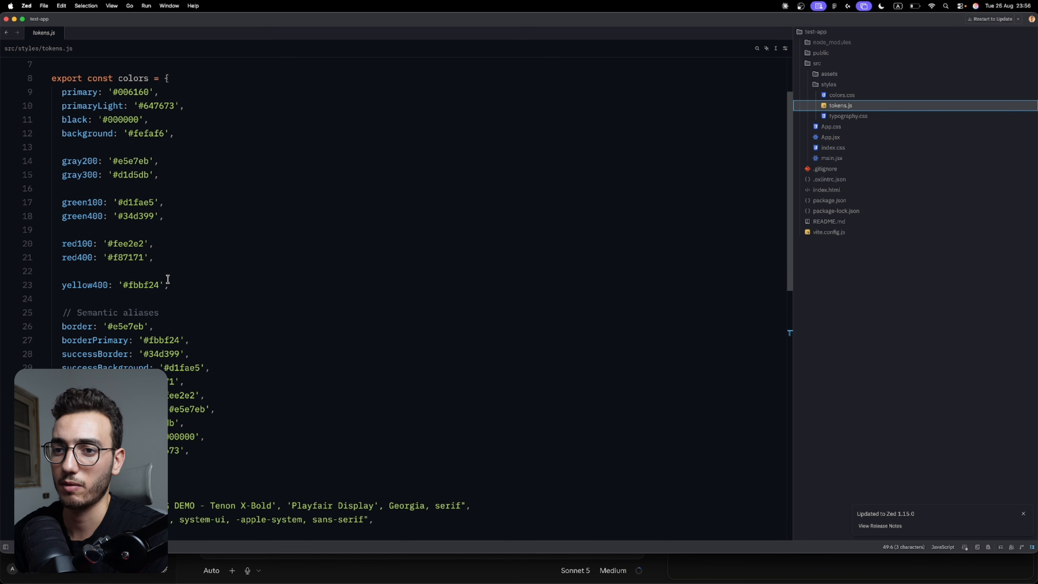
{"action": "scroll", "coordinate": [168, 279], "scroll_direction": "up", "scroll_amount": 1}
{"action": "scroll", "coordinate": [167, 279], "scroll_direction": "down", "scroll_amount": 5}
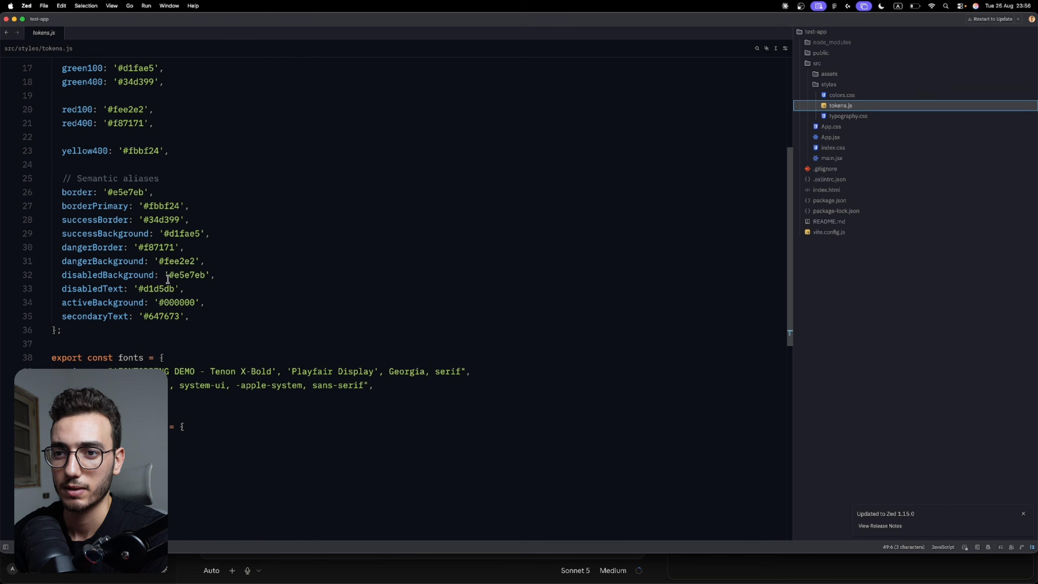
{"action": "scroll", "coordinate": [146, 179], "scroll_direction": "up", "scroll_amount": 6}
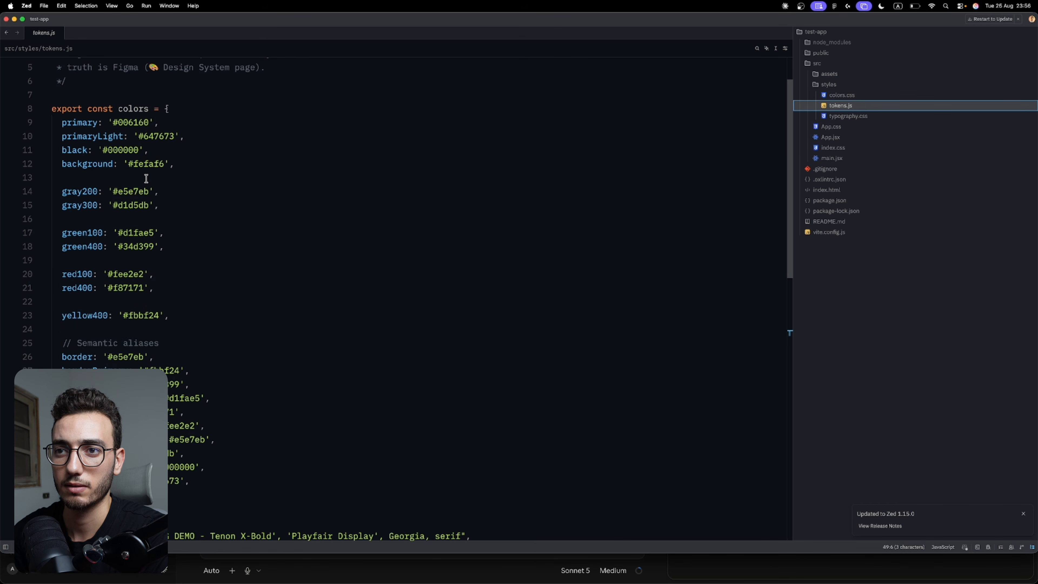
{"action": "scroll", "coordinate": [146, 178], "scroll_direction": "down", "scroll_amount": 7}
{"action": "scroll", "coordinate": [146, 179], "scroll_direction": "down", "scroll_amount": 2}
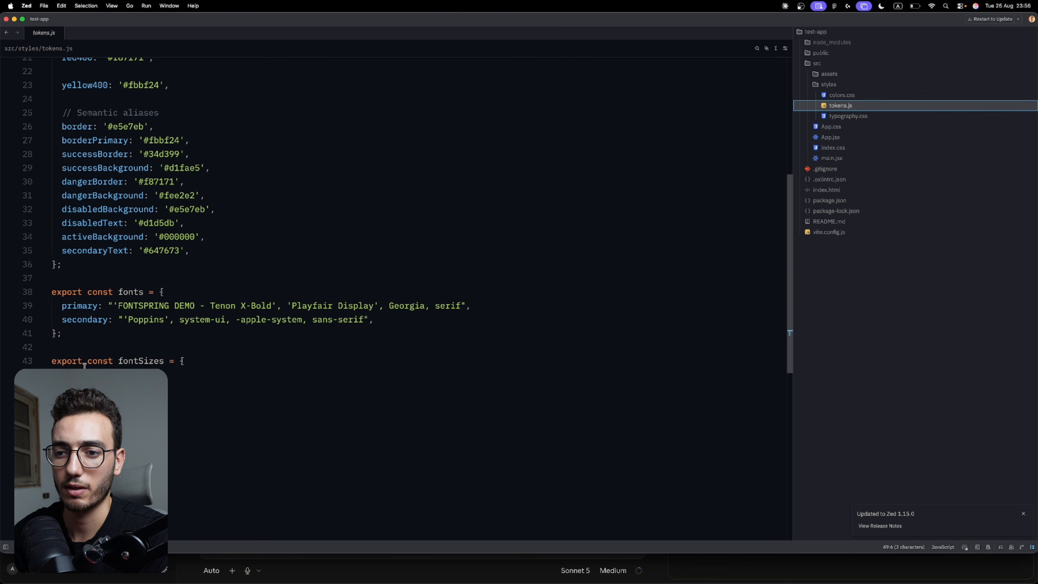
{"action": "left_click_drag", "start_coordinate": [62, 374], "coordinate": [88, 443]}
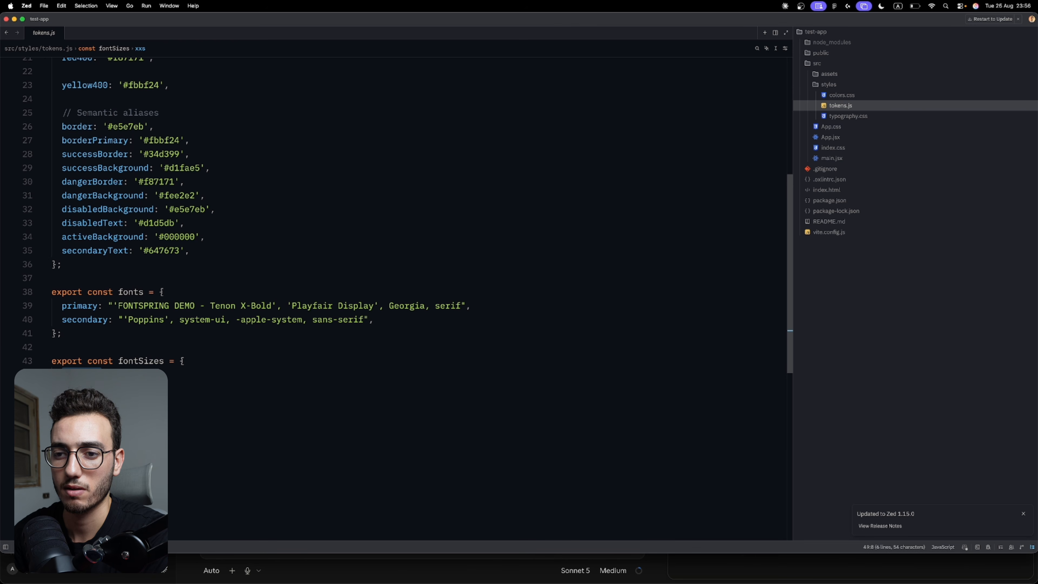
{"action": "key", "text": "Escape"}
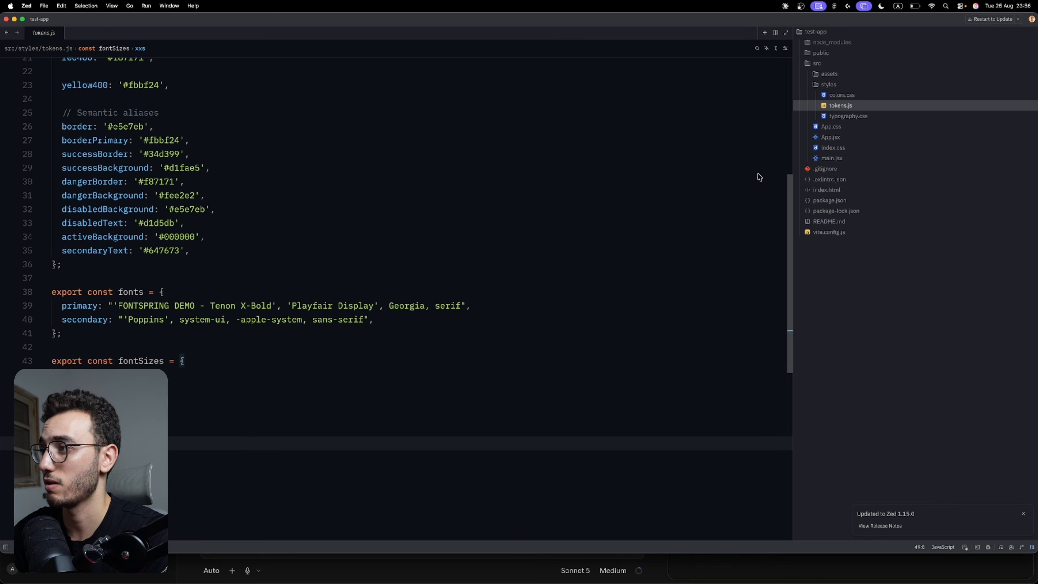
Review the text style classes, font sizes and font families in typography.css.
{"action": "left_click", "coordinate": [836, 117]}
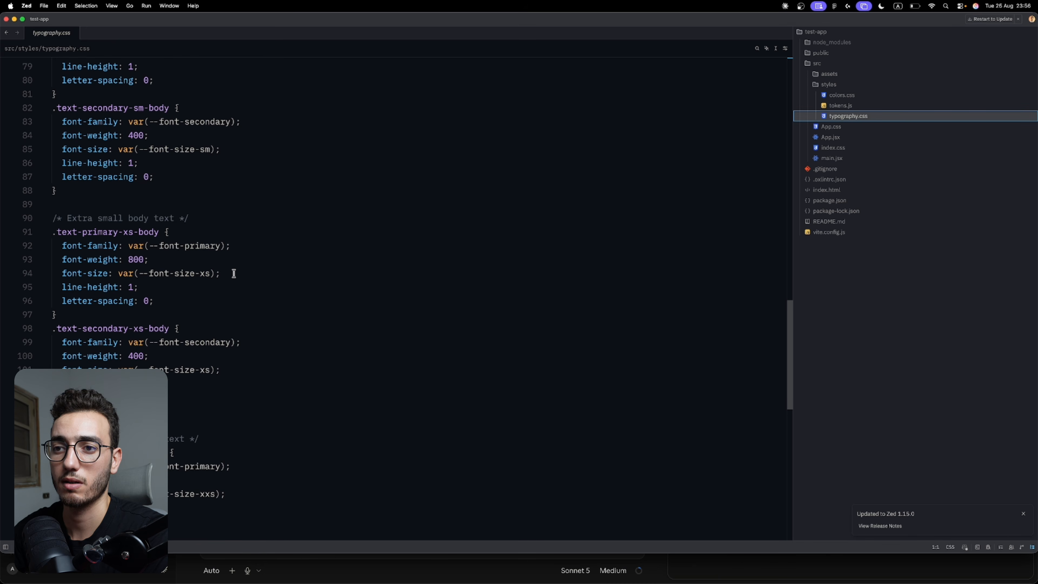
{"action": "scroll", "coordinate": [234, 272], "scroll_direction": "up", "scroll_amount": 10}
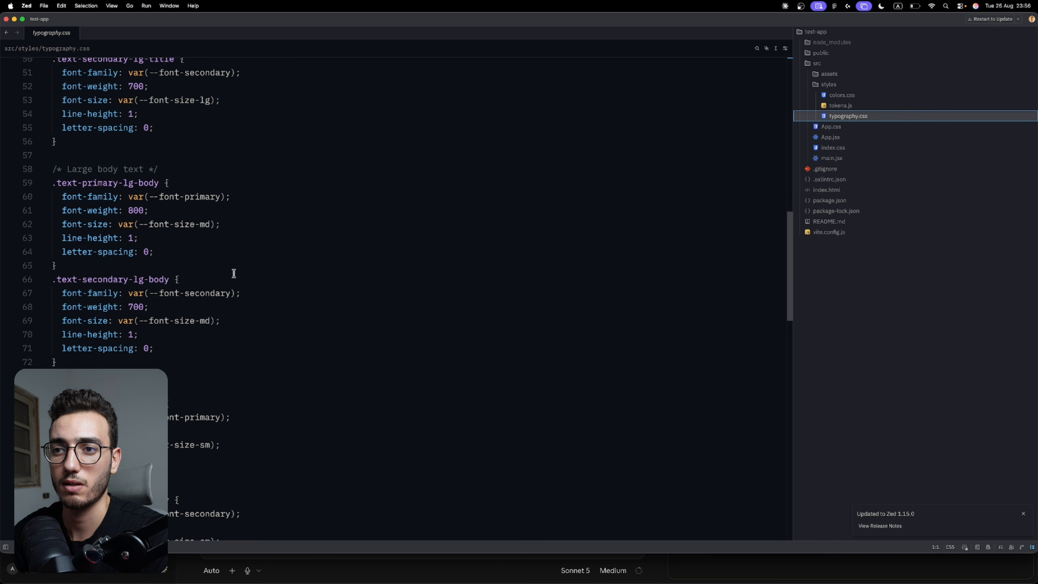
{"action": "scroll", "coordinate": [234, 273], "scroll_direction": "up", "scroll_amount": 15}
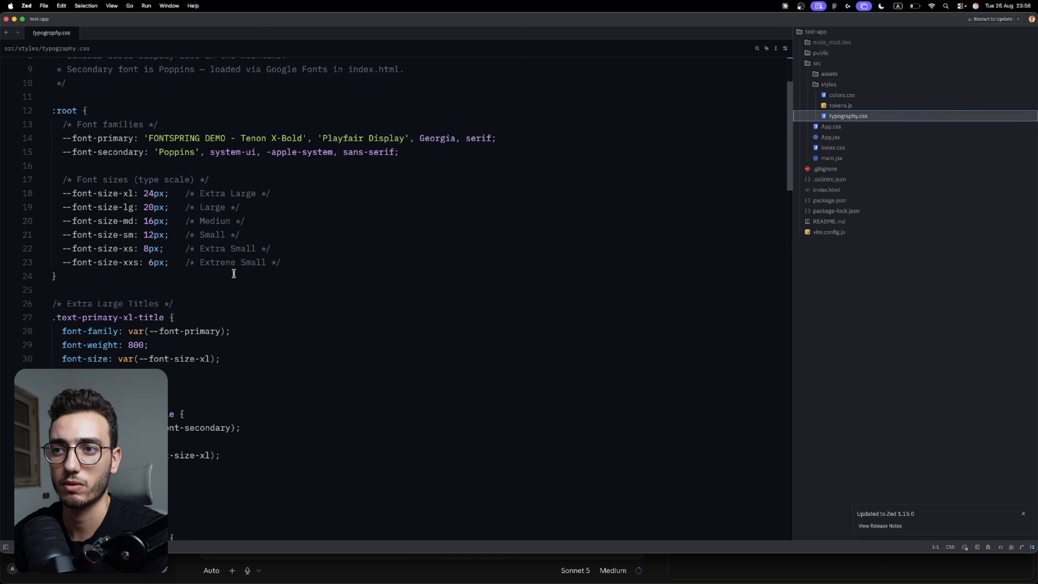
{"action": "scroll", "coordinate": [234, 273], "scroll_direction": "up", "scroll_amount": 3}
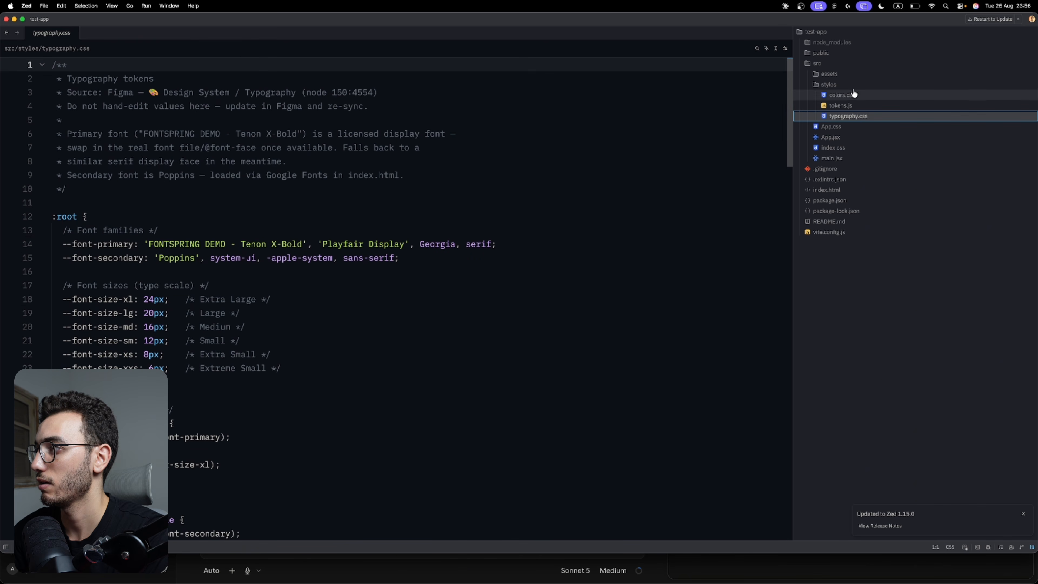
Review the base palette in colors.css, from the primary and background colors through the gray, green, red and yellow shades.
{"action": "left_click", "coordinate": [846, 95]}
{"action": "scroll", "coordinate": [348, 241], "scroll_direction": "up", "scroll_amount": 8}
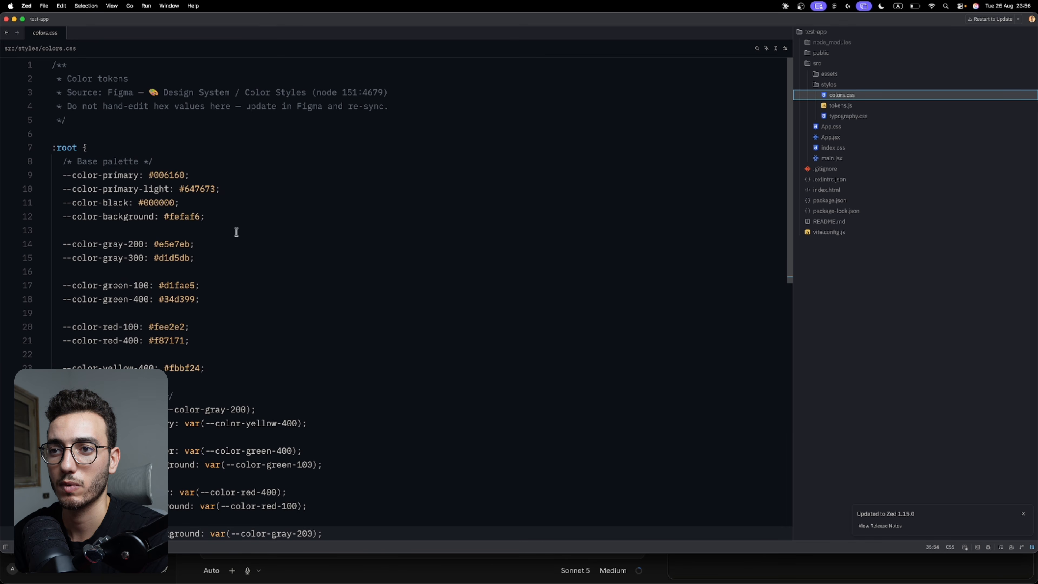
{"action": "left_click_drag", "start_coordinate": [148, 175], "coordinate": [201, 230]}
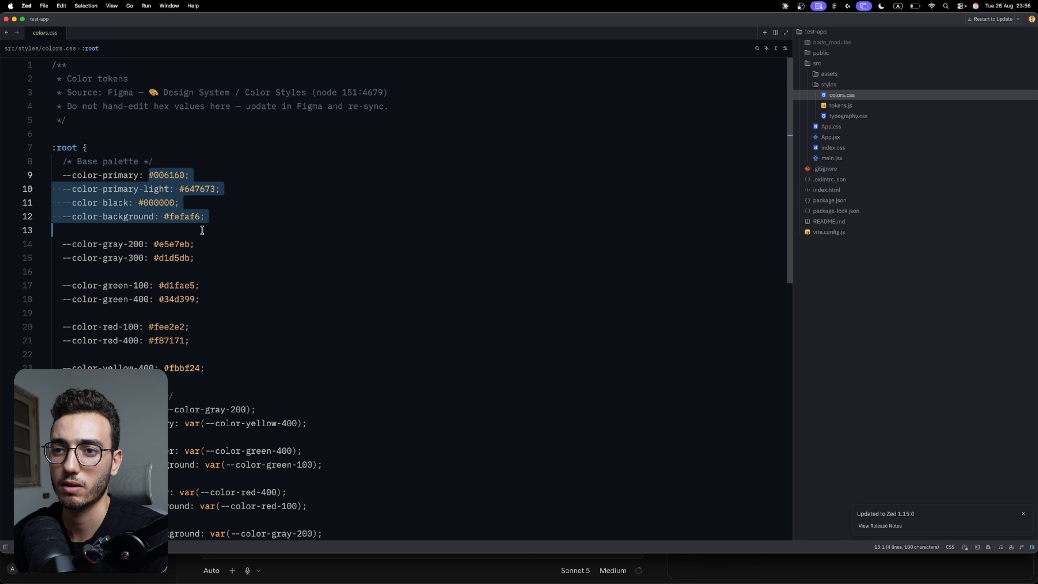
{"action": "left_click", "coordinate": [203, 217]}
{"action": "left_click", "coordinate": [203, 244]}
{"action": "left_click", "coordinate": [201, 258]}
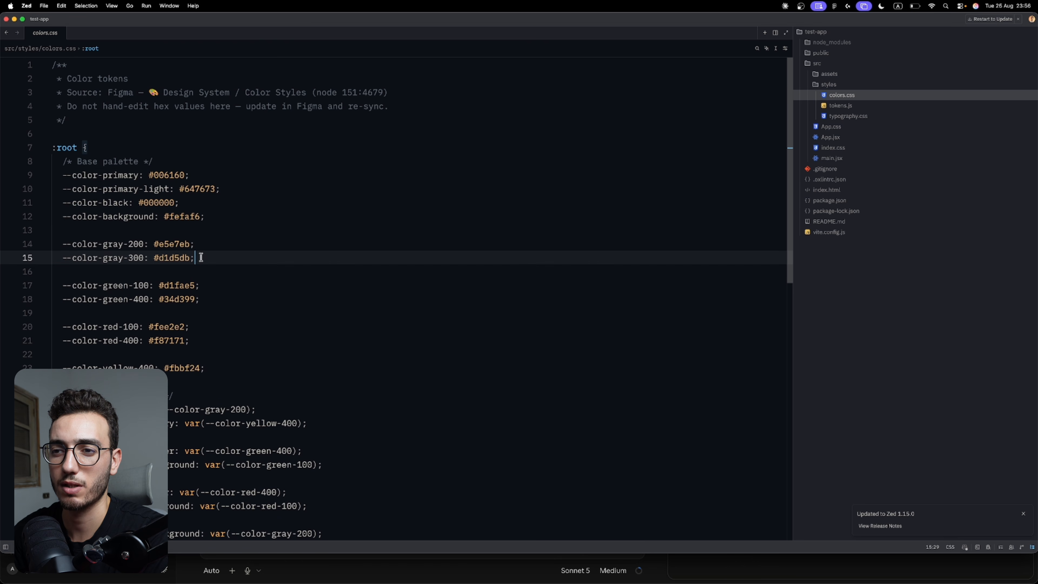
{"action": "scroll", "coordinate": [206, 289], "scroll_direction": "down", "scroll_amount": 4}
{"action": "left_click", "coordinate": [195, 272]}
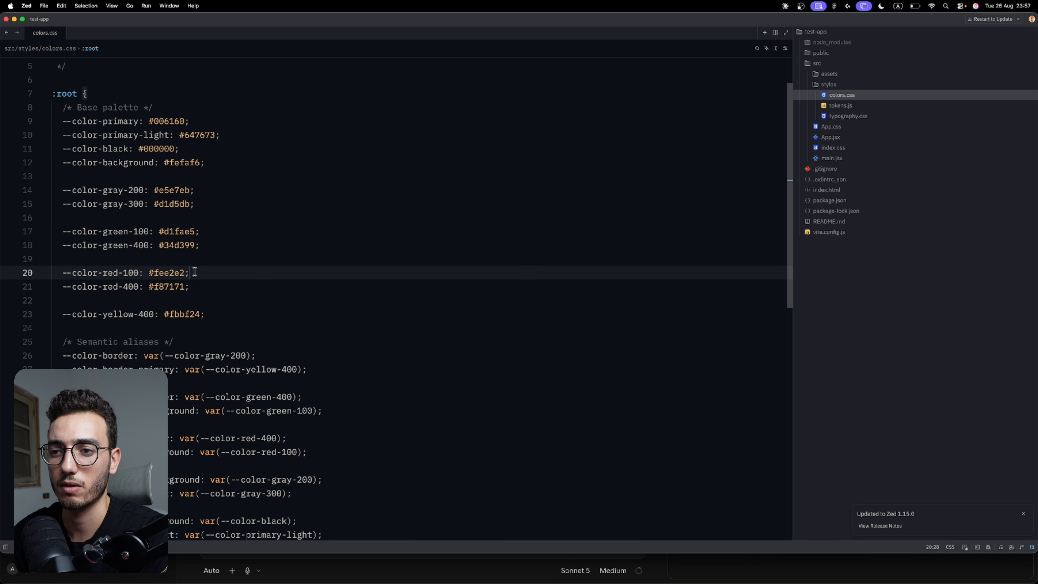
{"action": "left_click", "coordinate": [191, 286]}
{"action": "left_click", "coordinate": [219, 313]}
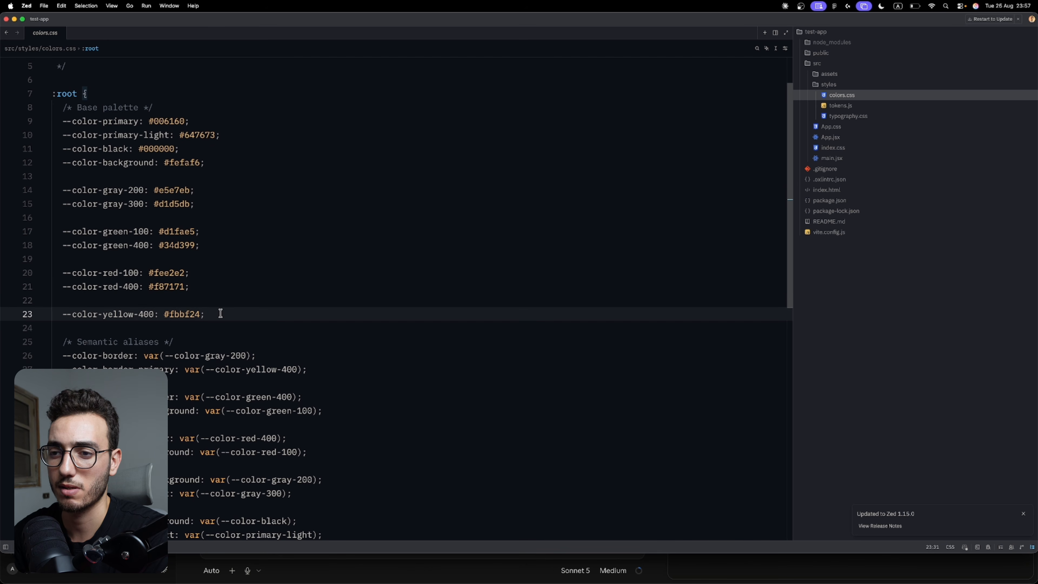
Examine the semantic color aliases in colors.css, including --color-border-primary, and close the file with the styles folder collapsed.
{"action": "scroll", "coordinate": [261, 302], "scroll_direction": "down", "scroll_amount": 5}
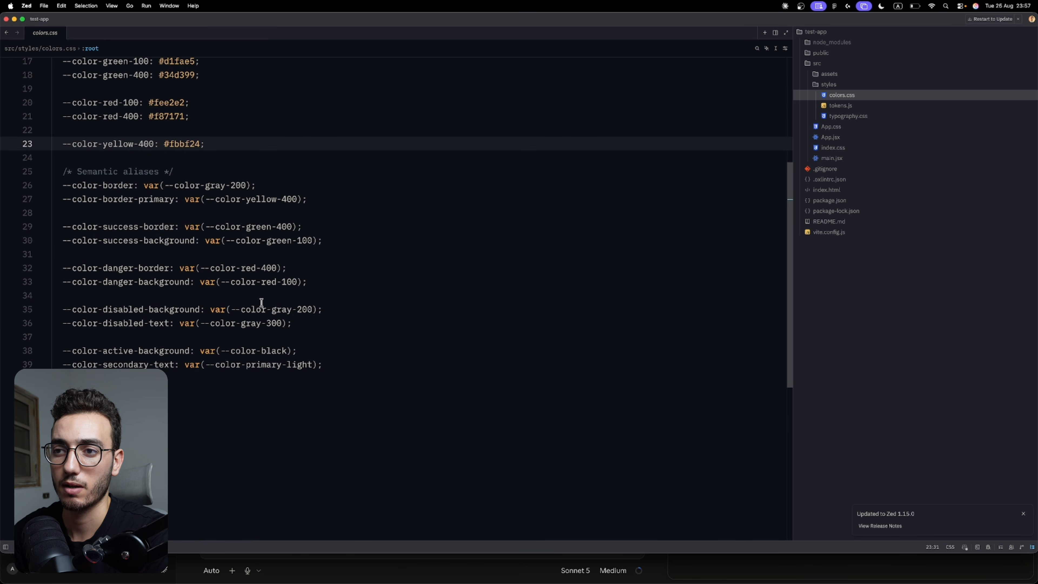
{"action": "left_click", "coordinate": [207, 198]}
{"action": "left_click_drag", "start_coordinate": [207, 197], "coordinate": [297, 199]}
{"action": "left_click", "coordinate": [296, 199]}
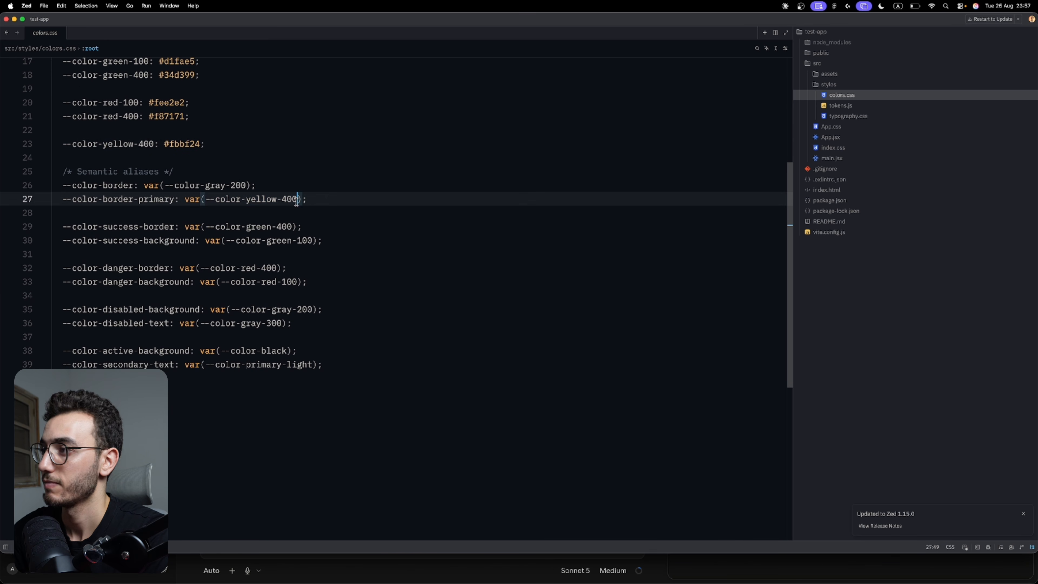
{"action": "left_click", "coordinate": [346, 189]}
{"action": "left_click", "coordinate": [831, 86]}
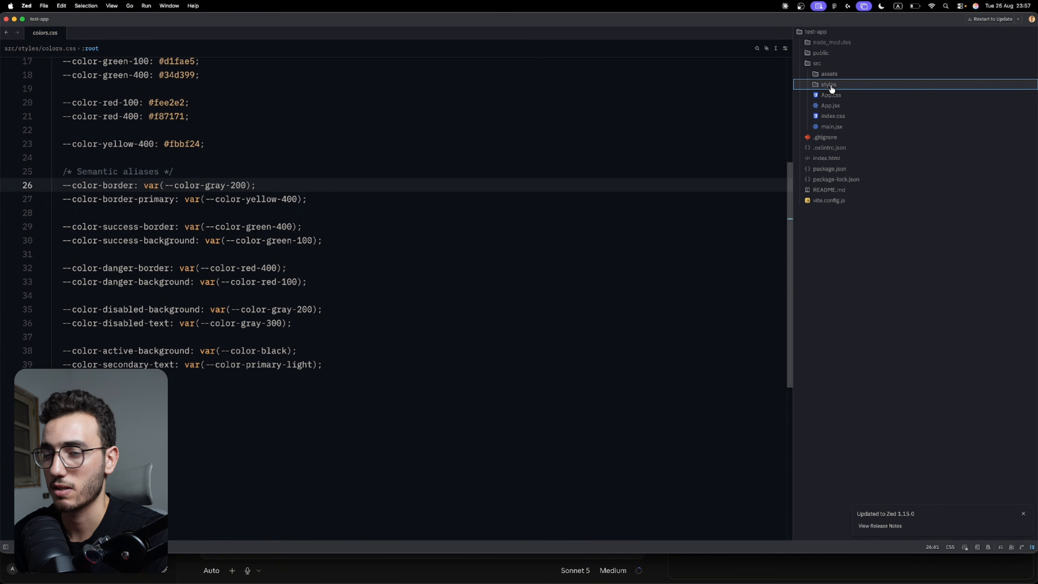
{"action": "key", "text": "super+w"}
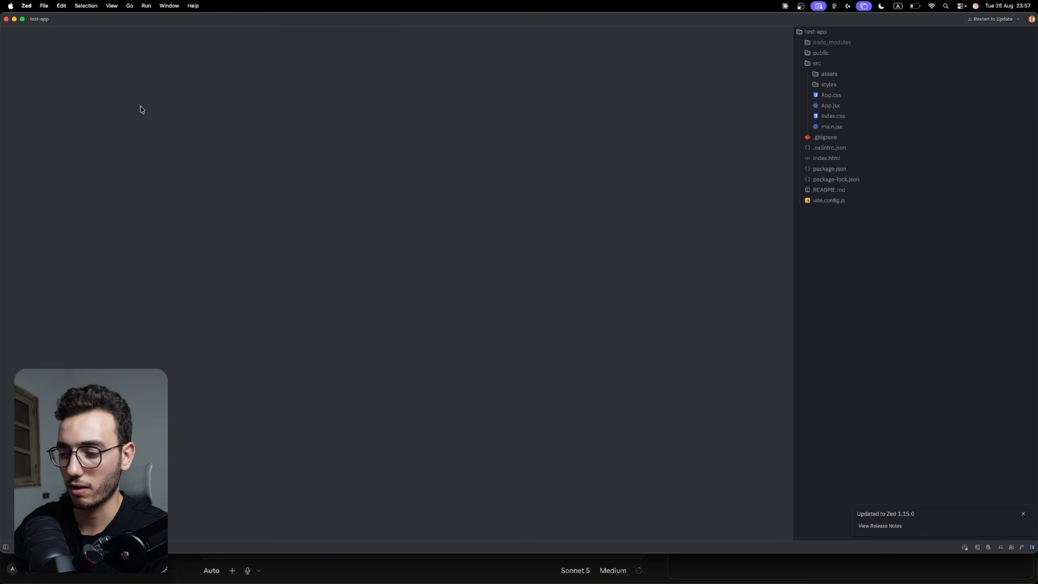